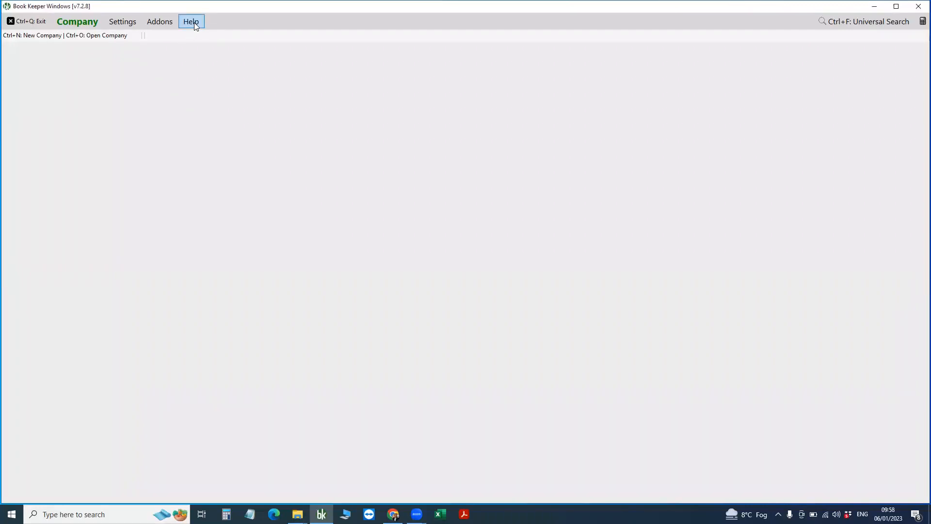
Open the Book Keeper Beta Software Program page from the Help menu.
click(193, 24)
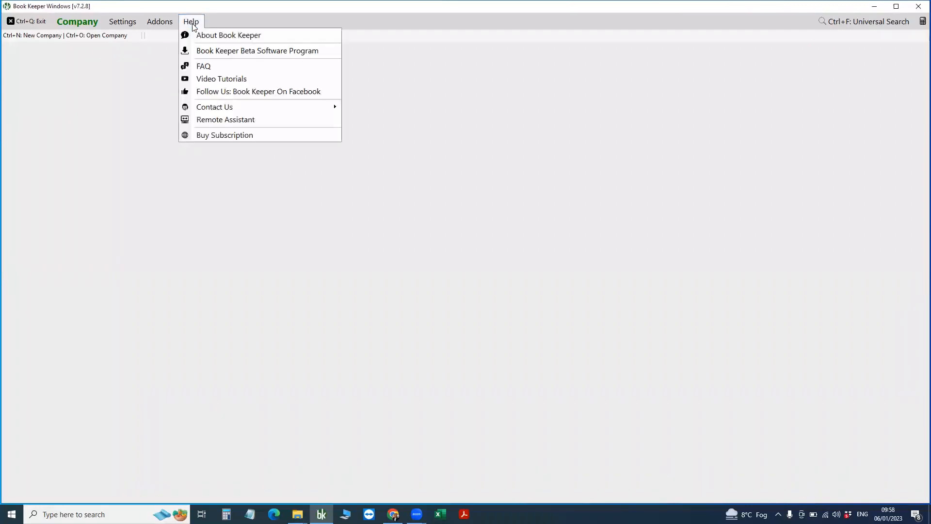
click(236, 51)
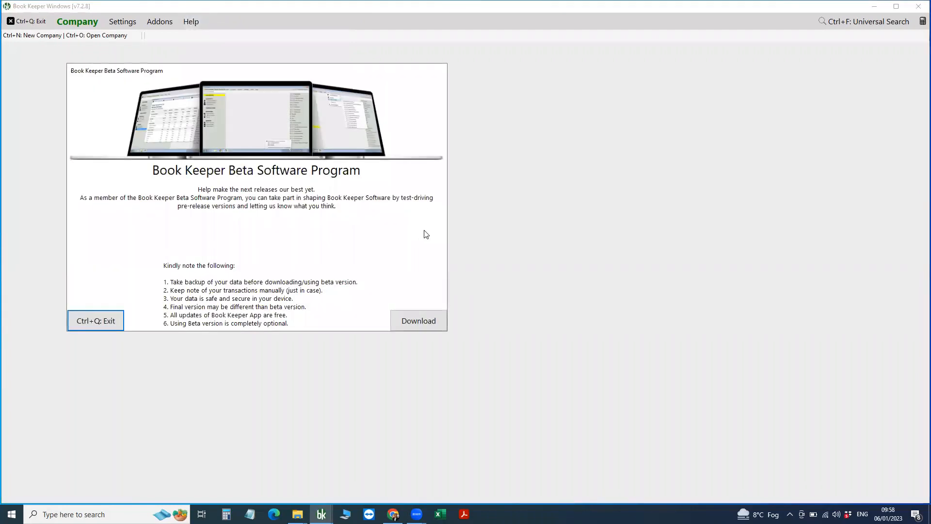
Close the Book Keeper Beta Software Program page.
click(97, 320)
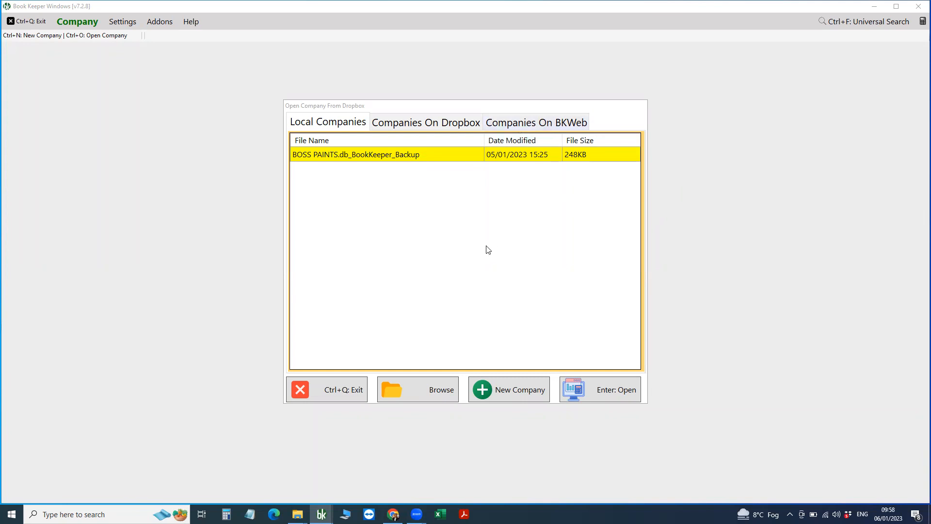
Start a new company named 'Demo Bk Web' with India as its country.
click(514, 391)
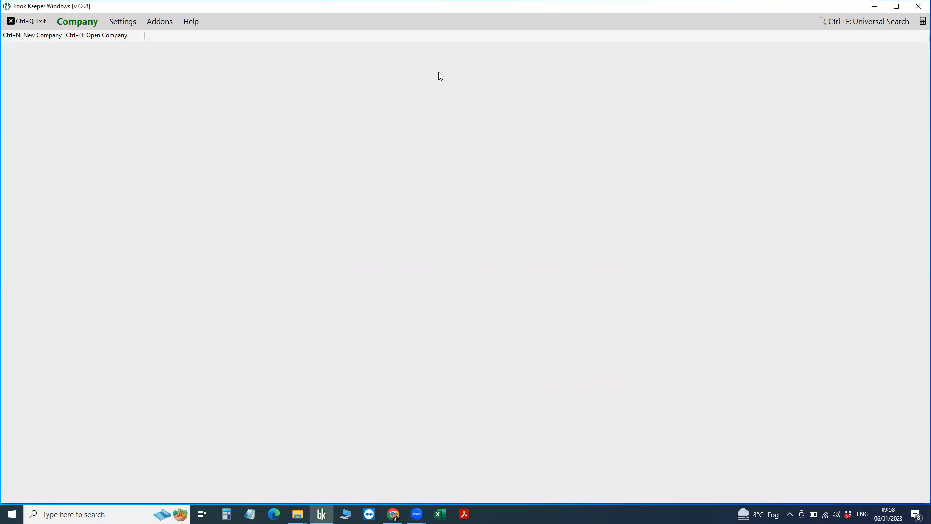
text(Demo)
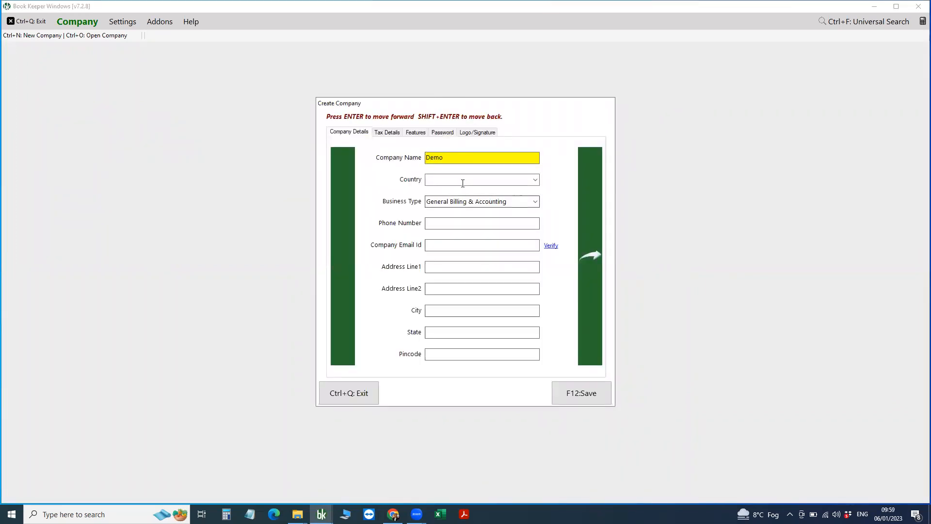
click(463, 183)
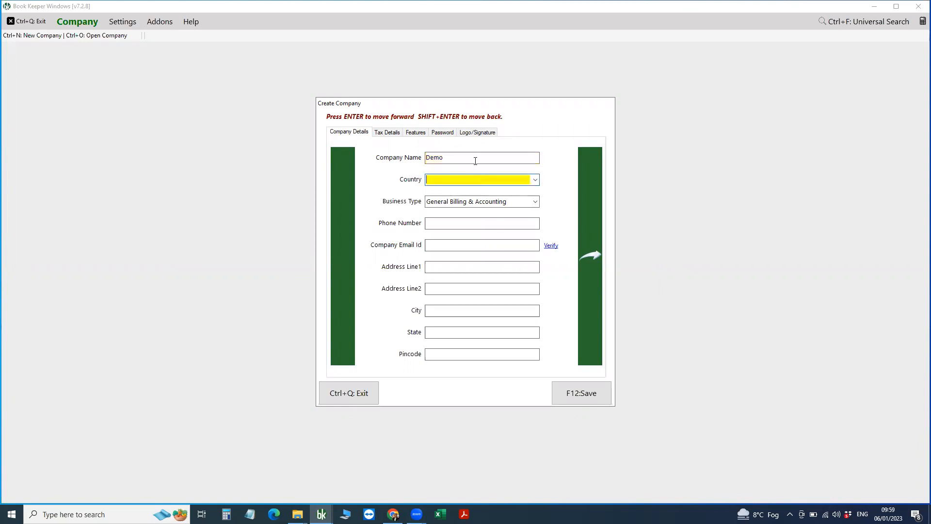
click(474, 158)
text(Bk Web)
click(468, 184)
text(In)
key(Return)
Fill in the company e-mail address.
click(440, 249)
text(de)
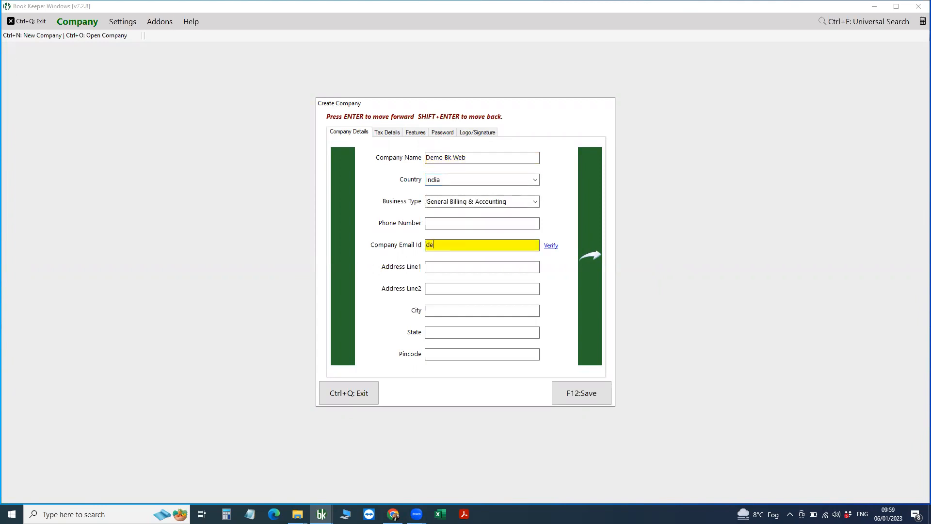
text(mo@gmail.com)
click(387, 133)
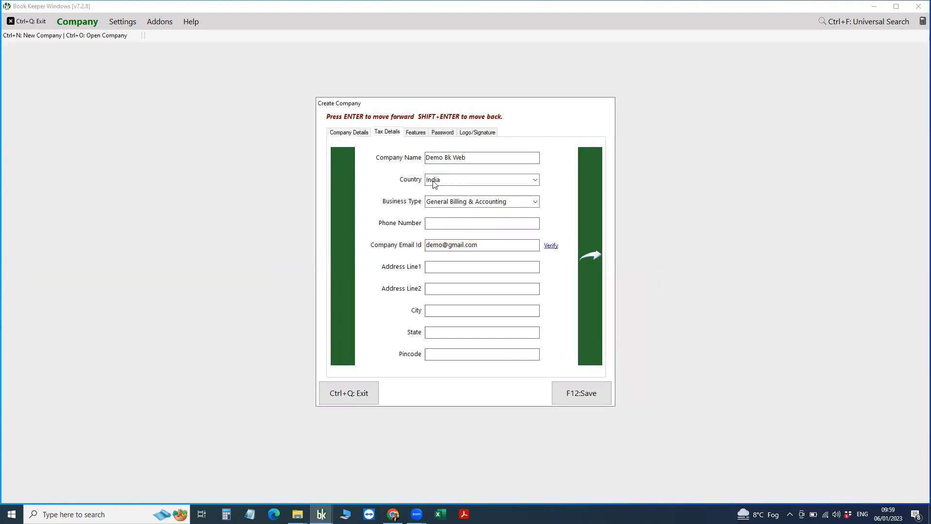
Enable GST, manufacturing, warehousing and company creation on the web.
click(396, 184)
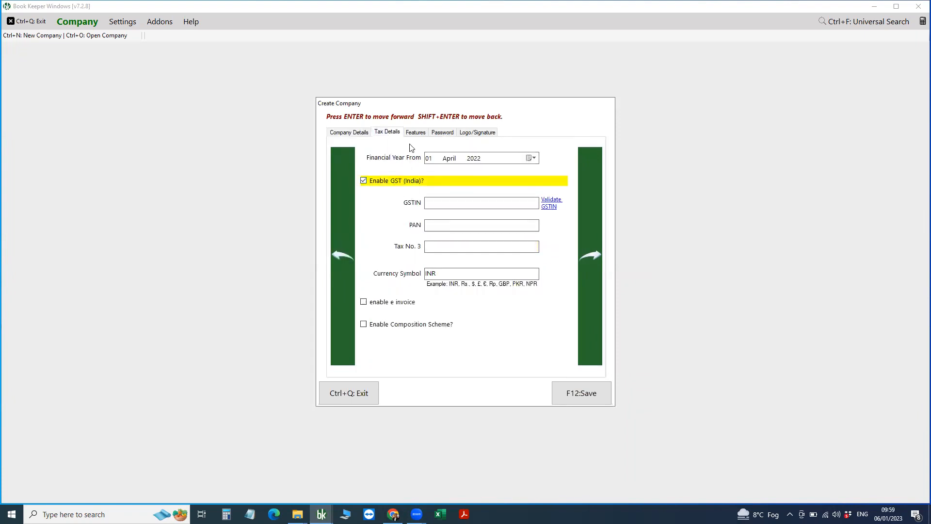
click(416, 136)
click(400, 182)
click(398, 203)
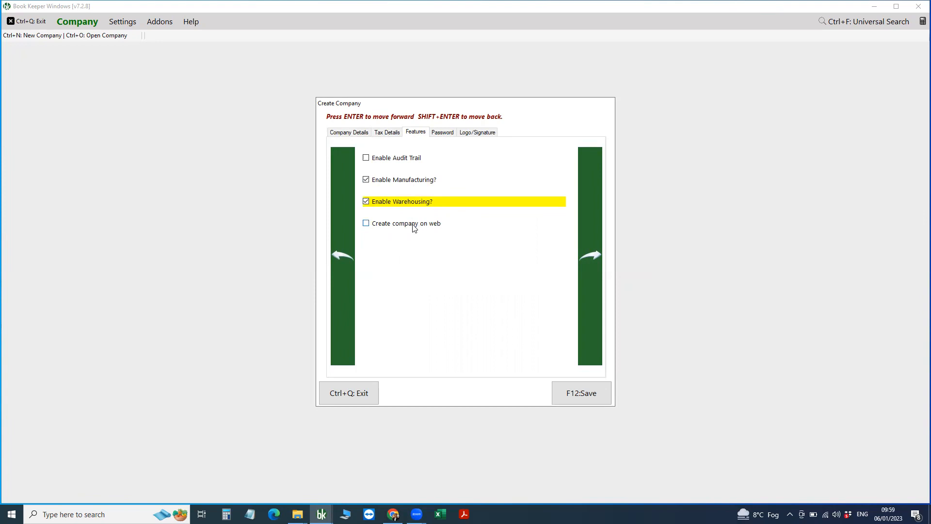
click(413, 228)
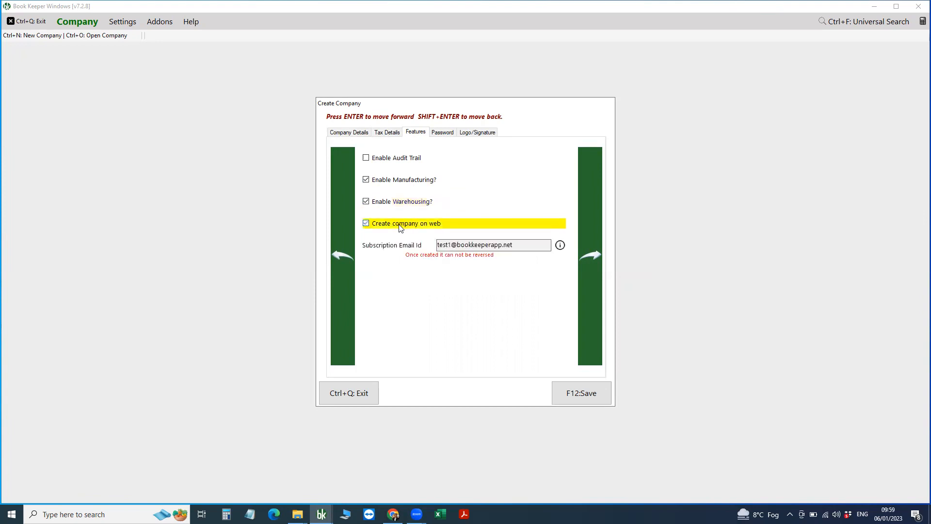
drag(524, 245, 437, 244)
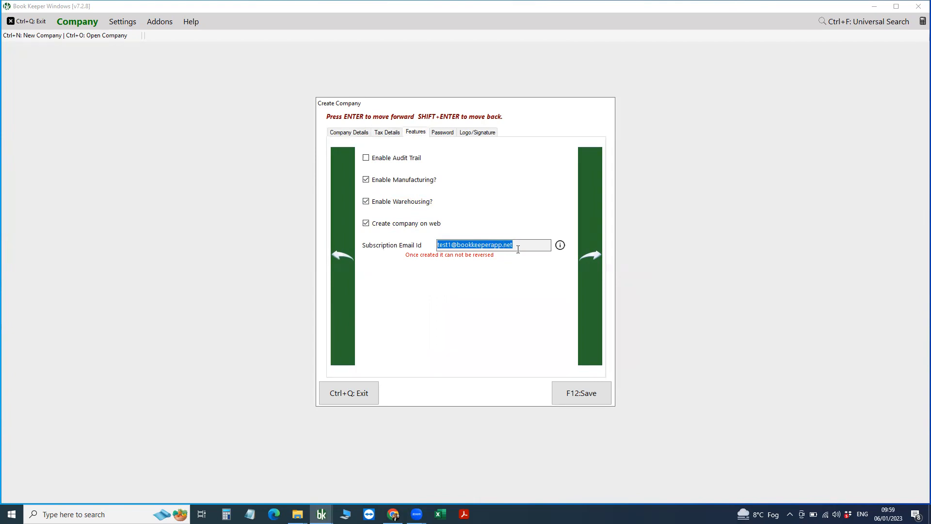
click(442, 133)
Enable a company-level password, enter and confirm it, and mark this as the admin device.
click(405, 159)
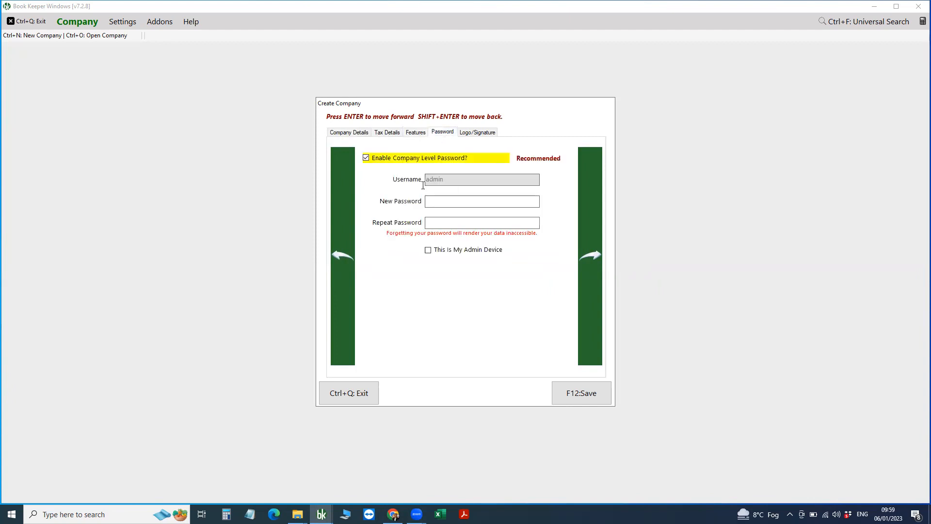
click(437, 203)
text(123)
key(Return)
text(123)
click(456, 248)
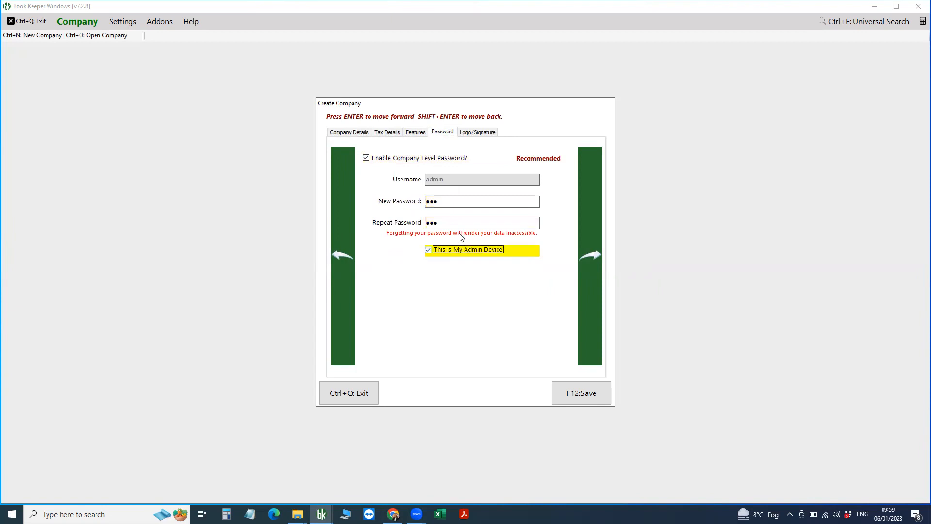
Try saving the new company and dismiss the invalid e-mail warning.
click(478, 132)
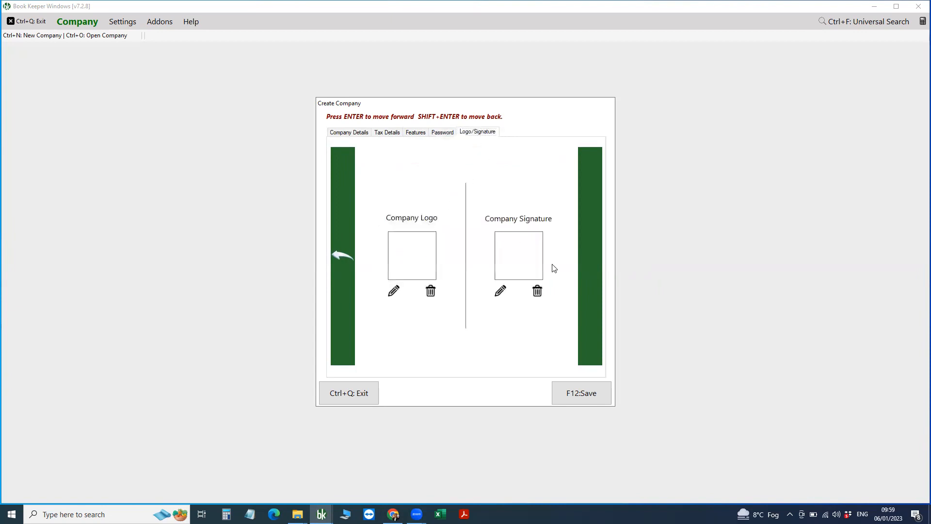
click(588, 393)
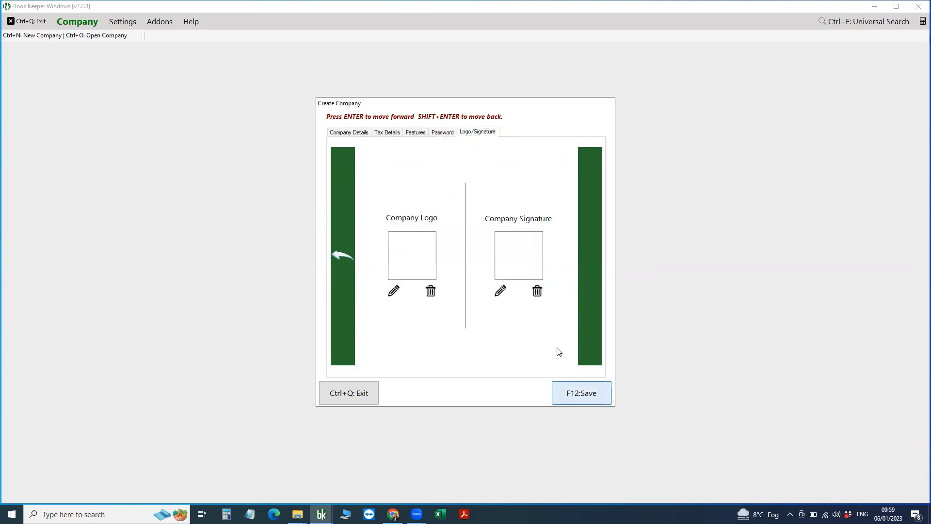
click(500, 293)
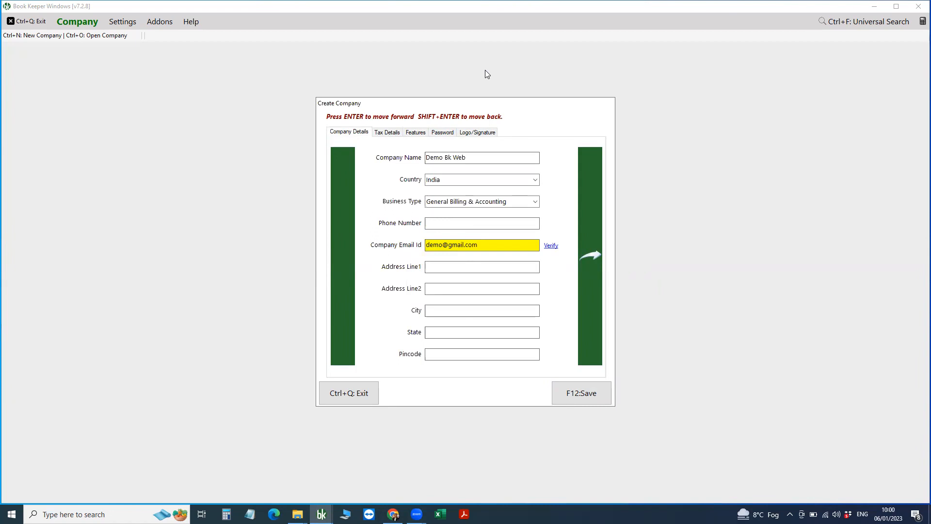
Retry the save, then open the Bk Web Demo web company and log in with its password.
key(F12)
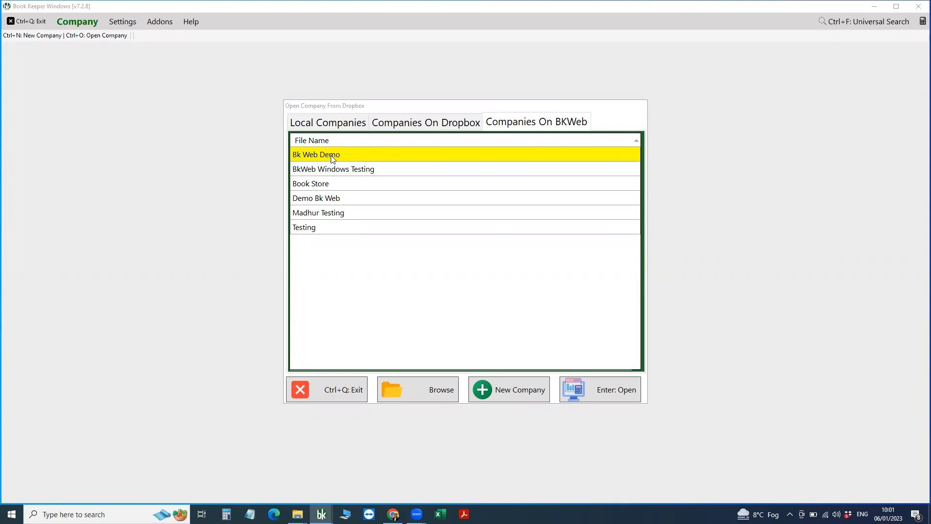
click(603, 391)
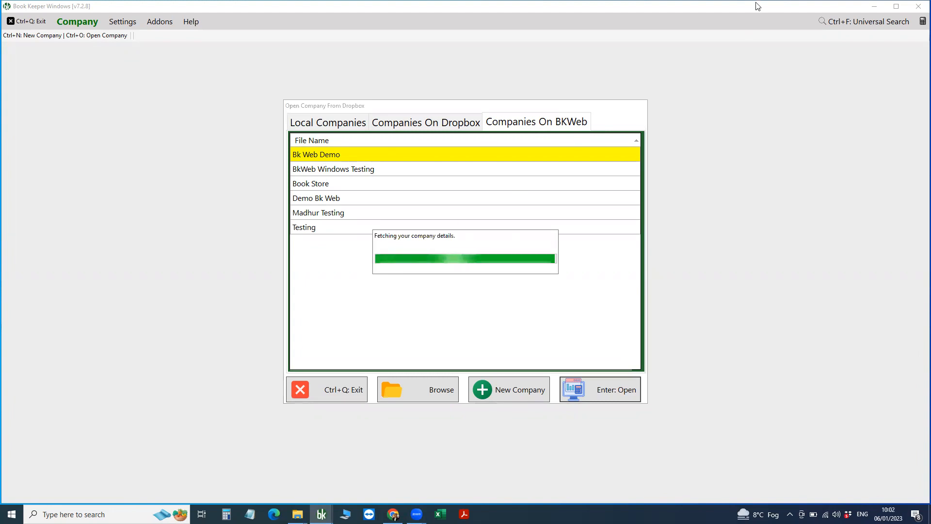
click(246, 140)
text(123)
click(339, 191)
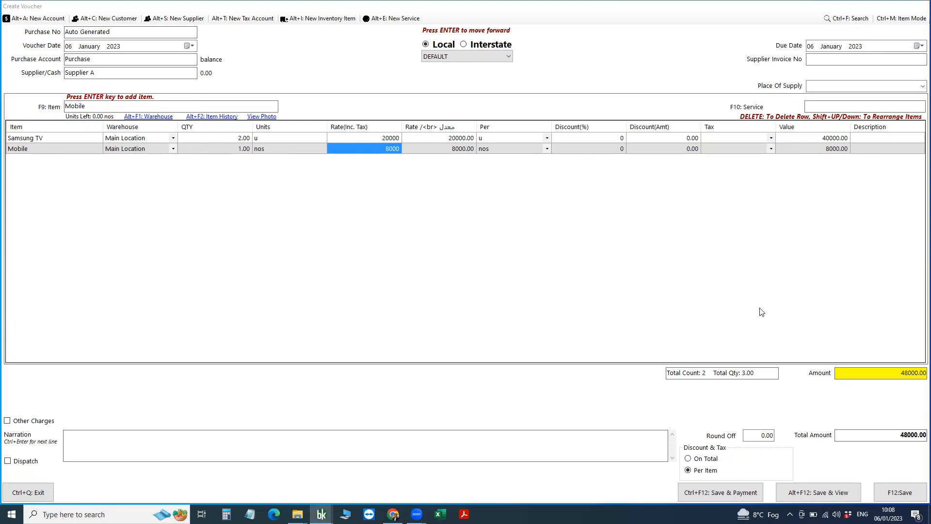
Save the Supplier A purchase voucher of 2 Samsung TVs and 1 Mobile totalling 48000.
click(901, 492)
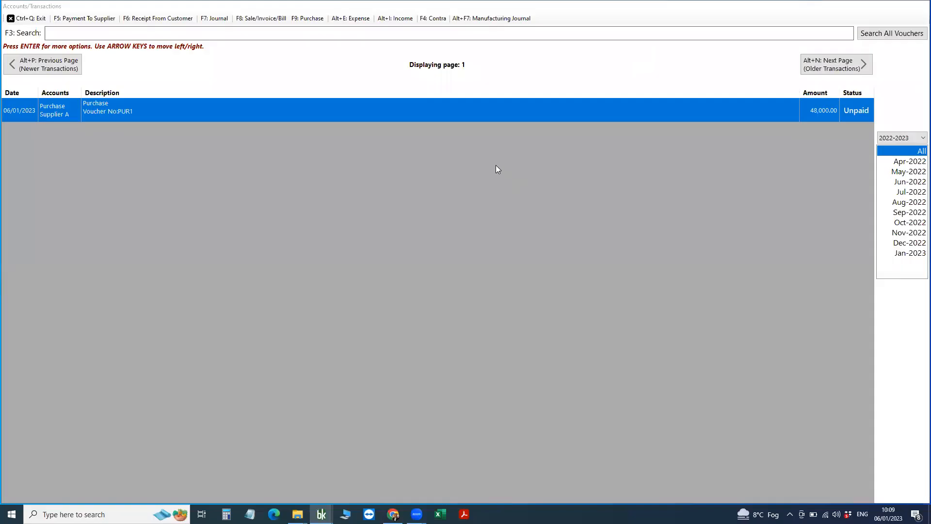
Add a 2000 landing cost to purchase PUR1, raising the total value to 50,000.00.
right_click(487, 108)
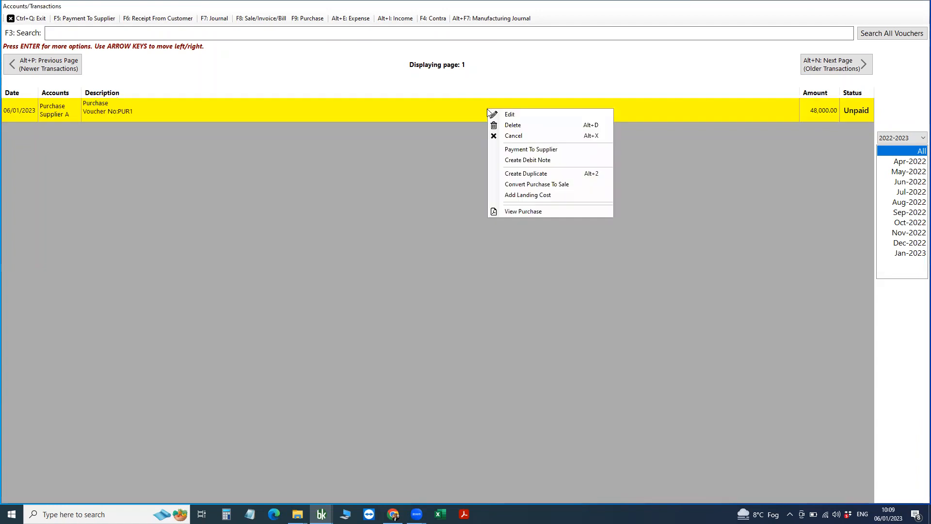
click(561, 195)
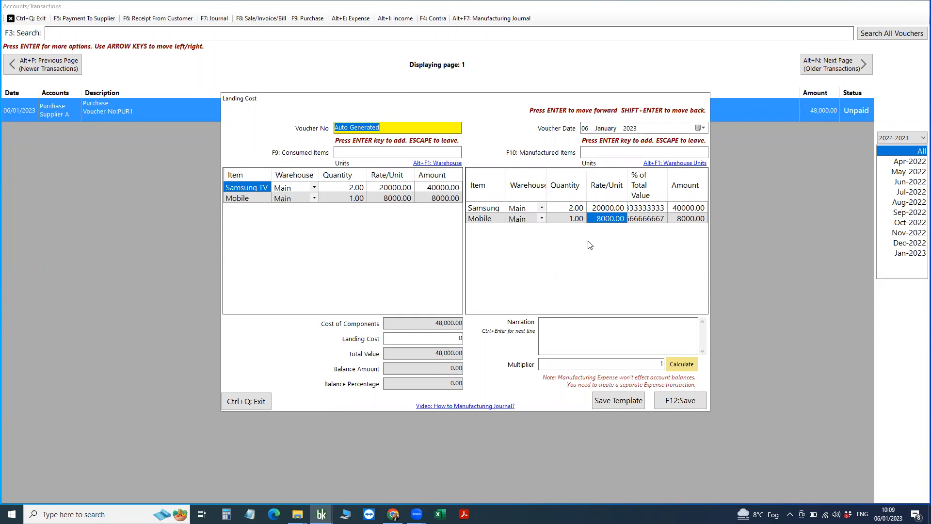
click(414, 338)
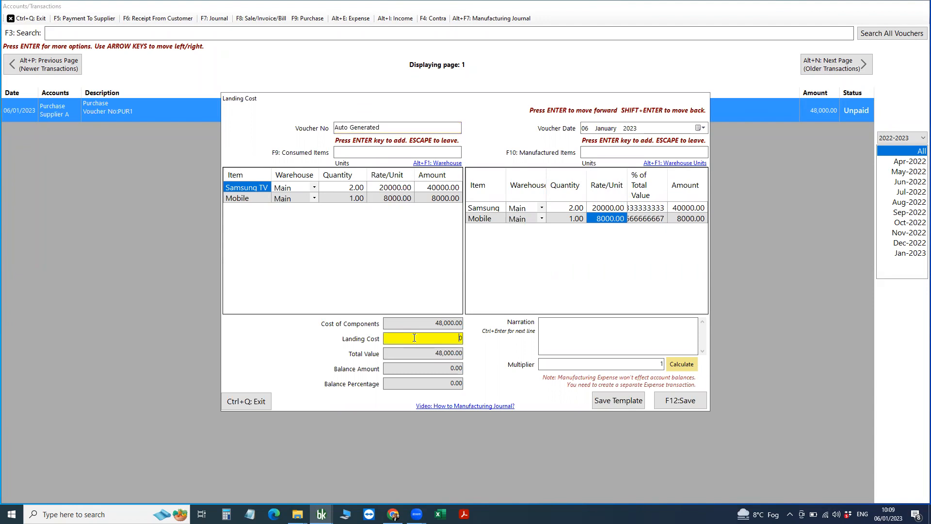
drag(416, 325, 467, 324)
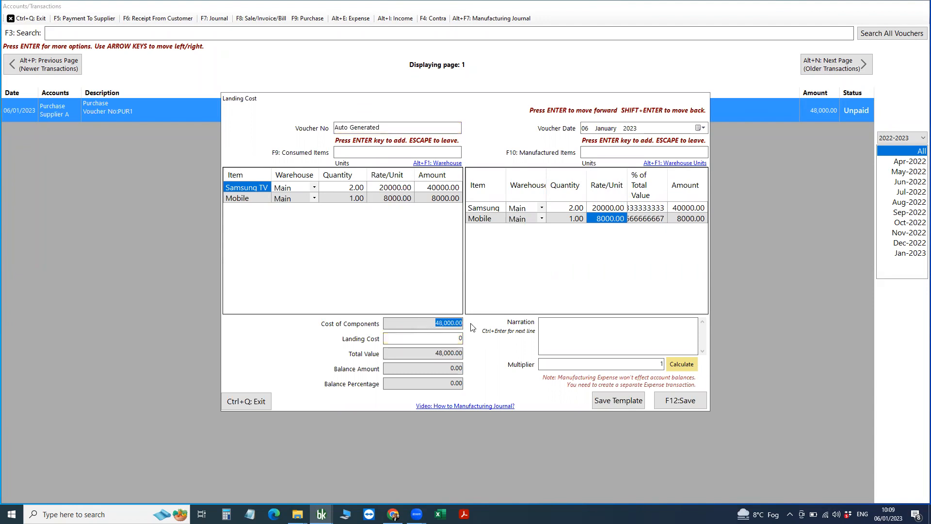
click(435, 340)
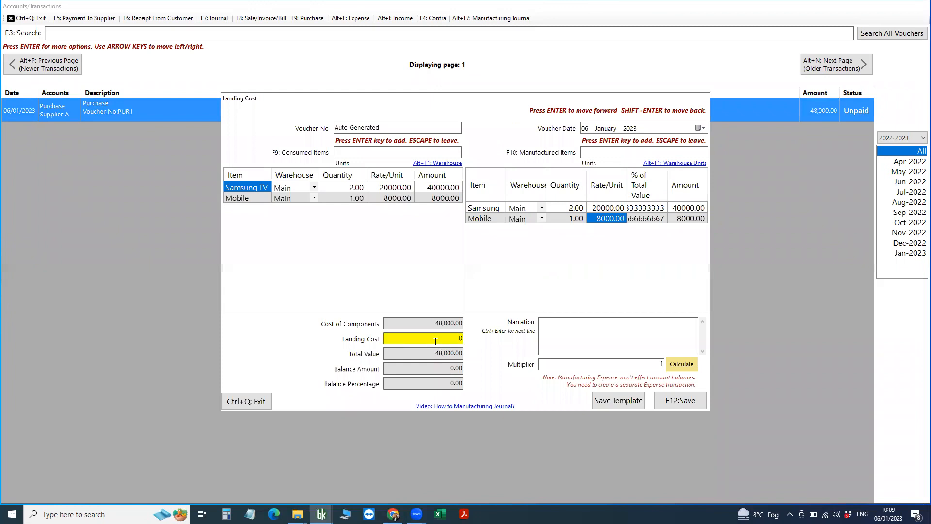
text(2000)
double_click(439, 342)
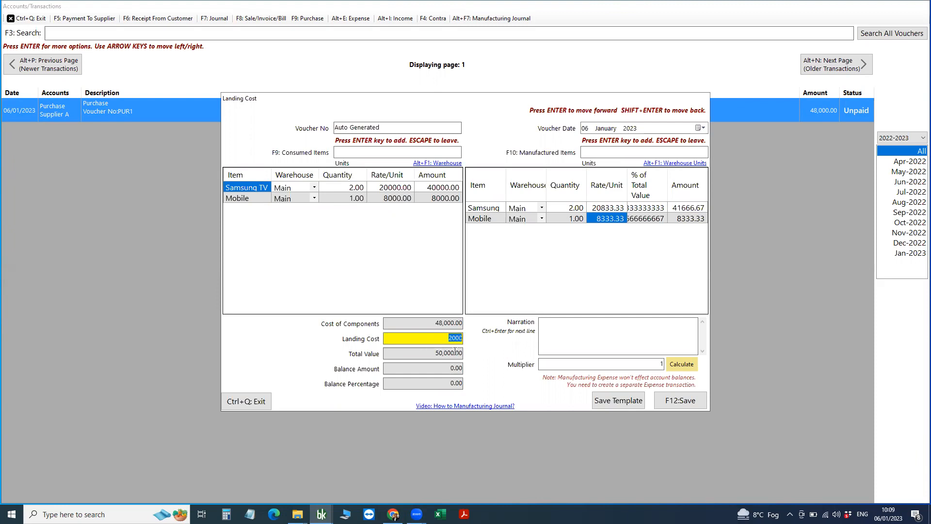
double_click(432, 353)
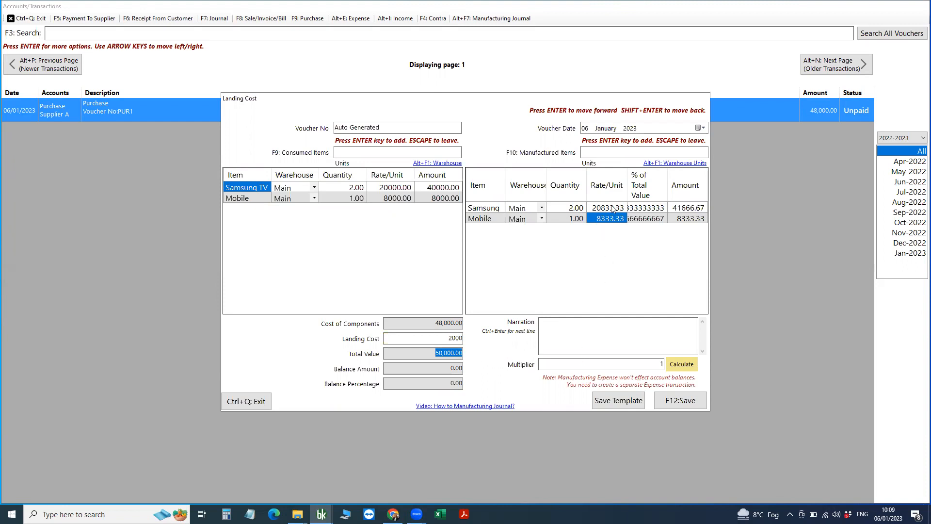
drag(629, 191, 650, 191)
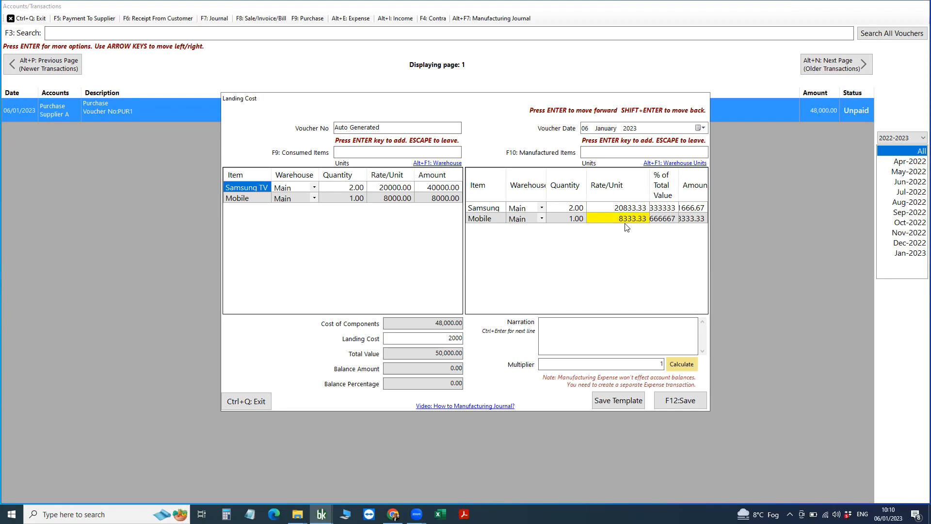
Change Samsung's manufactured rate to 20900 per unit, leaving a -133.33 balance.
click(614, 210)
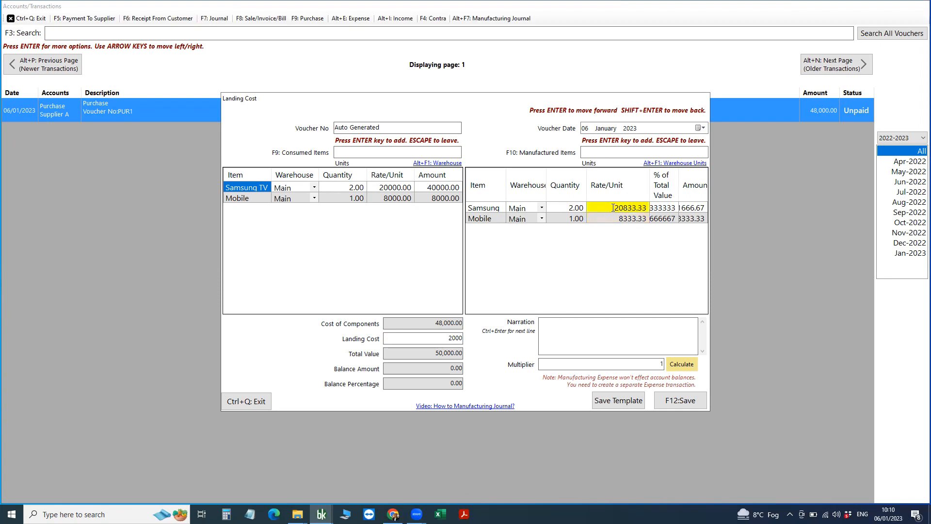
click(605, 209)
text(20900)
key(Return)
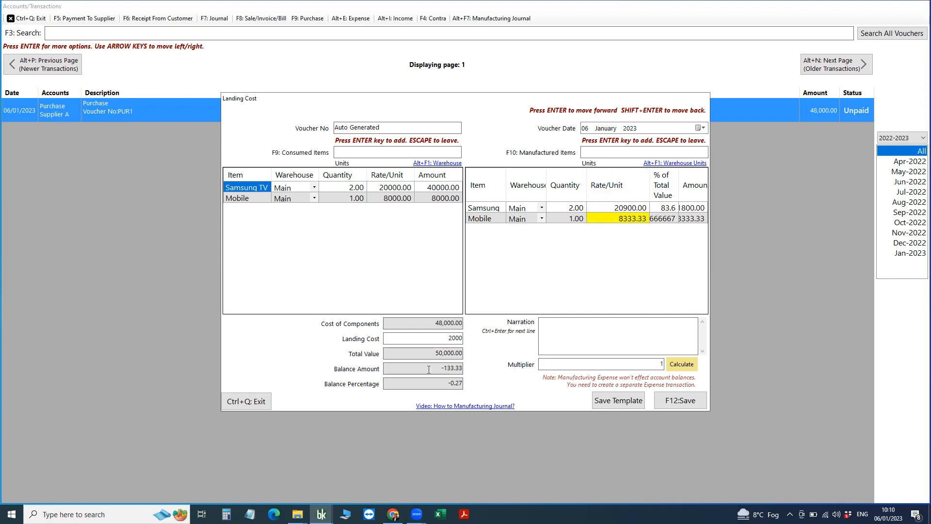
drag(432, 368, 467, 391)
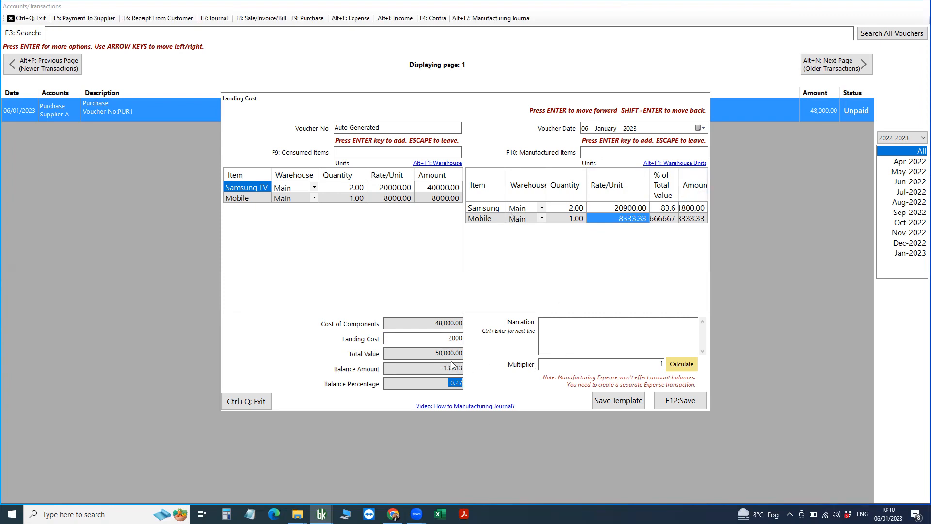
drag(437, 369, 464, 368)
Enter 8200 as the manufactured Mobile amount, bringing the balance to 0.00.
click(394, 47)
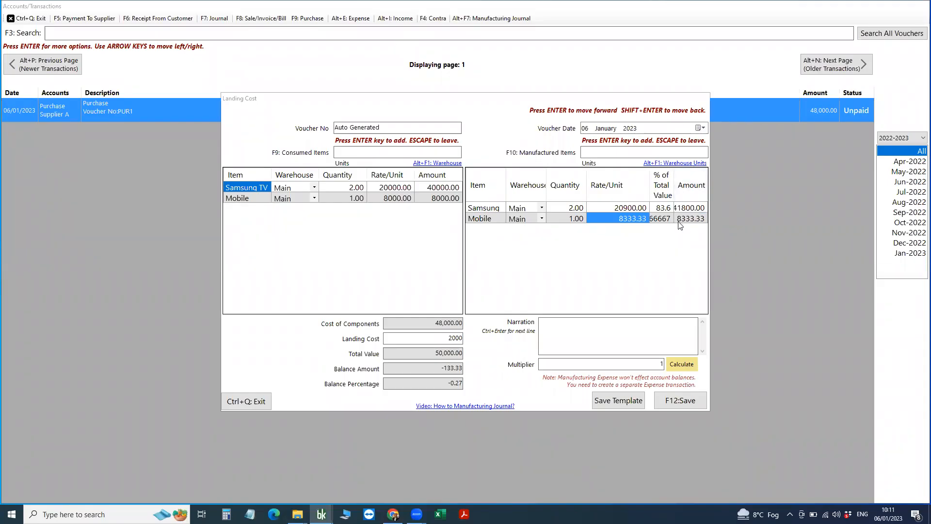
click(689, 219)
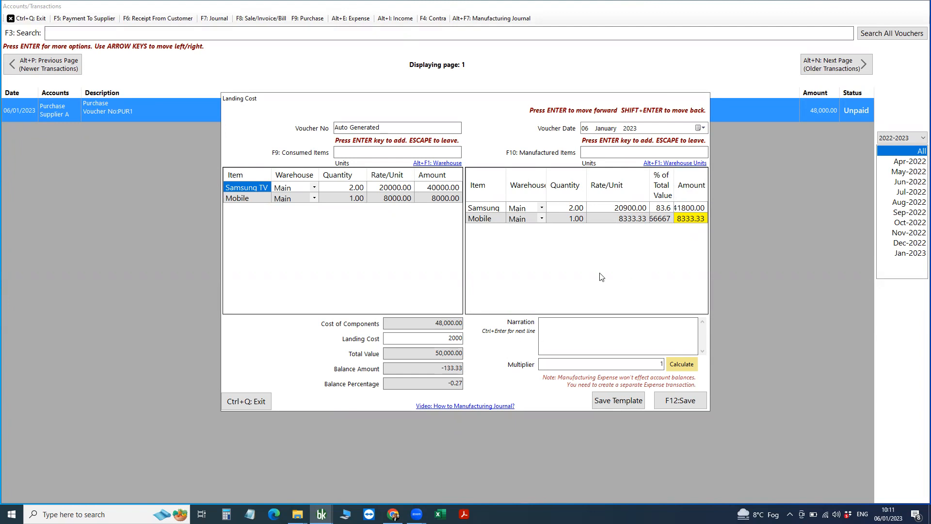
text(8200)
key(Return)
key(Return)
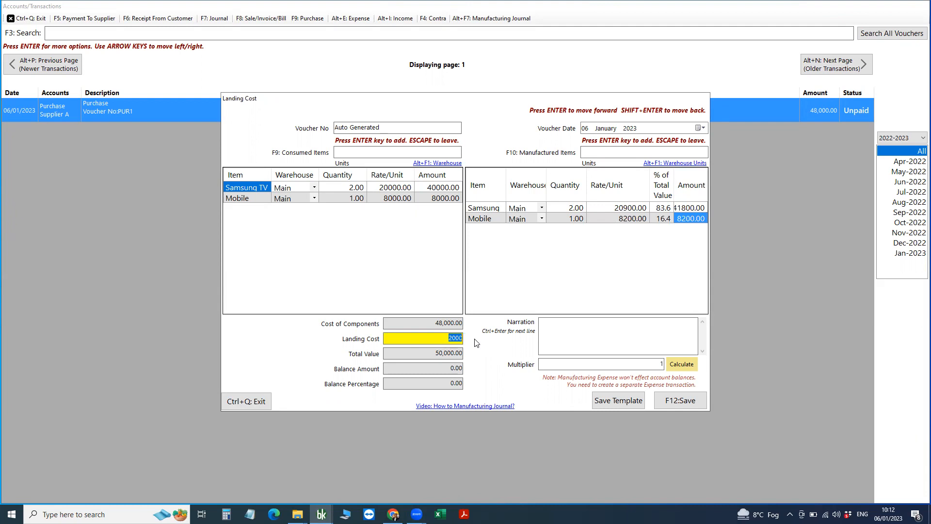
Save the landing cost journal and confirm General Settings values inventory by FIFO.
click(681, 401)
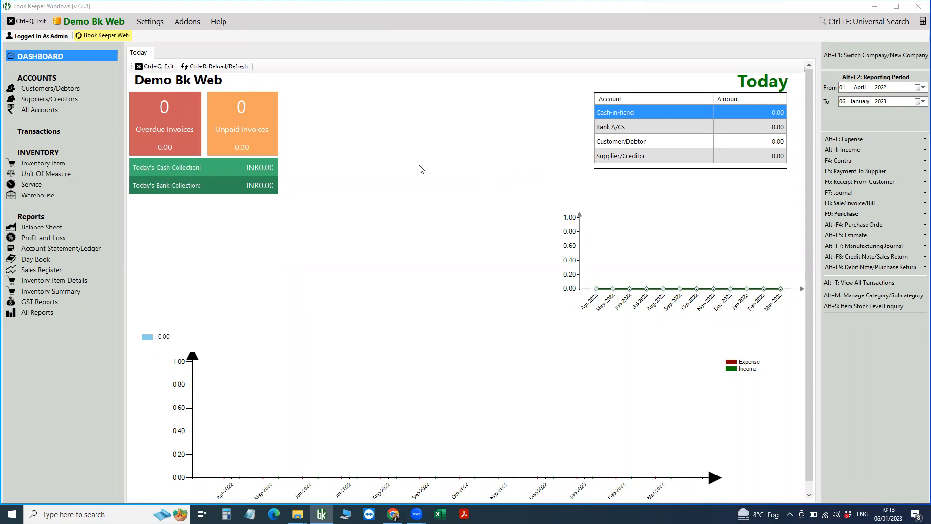
click(158, 24)
mouse_move(165, 35)
mouse_move(405, 137)
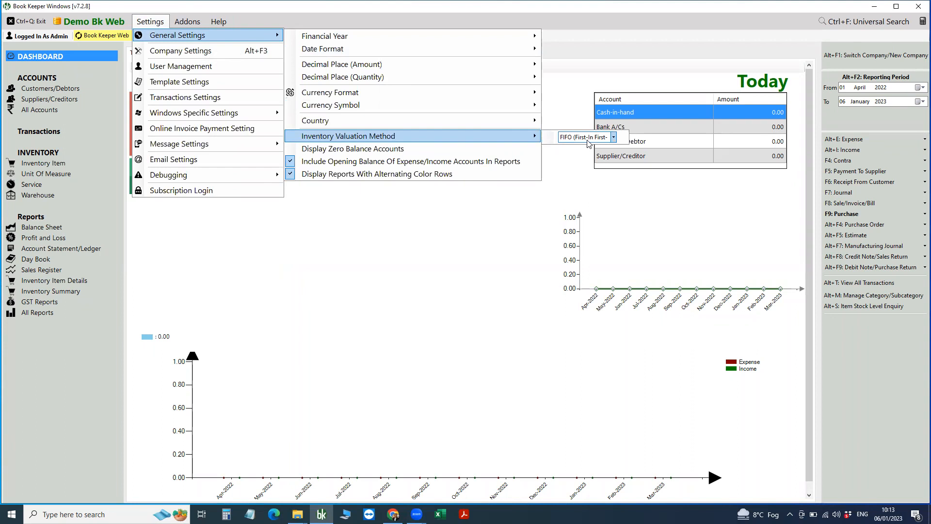
Open a blank sale invoice voucher with Cash as customer and Sales as account.
click(569, 189)
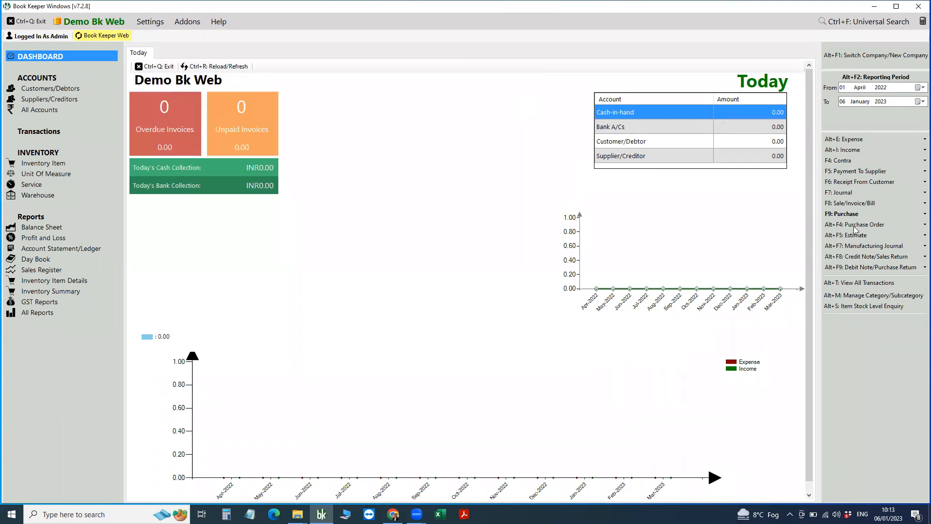
click(849, 203)
click(795, 205)
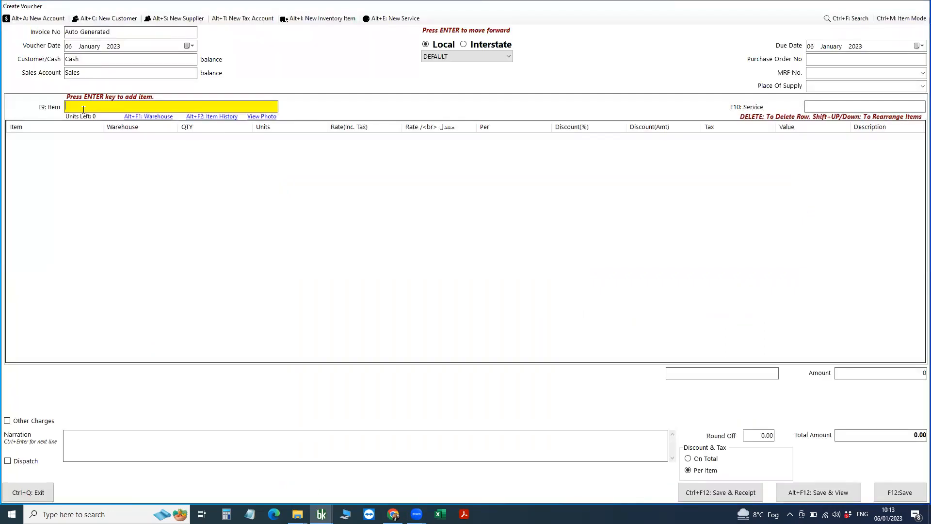
Add one Mobile to the invoice at a rate of 10000.
text(mob)
click(121, 125)
key(Return)
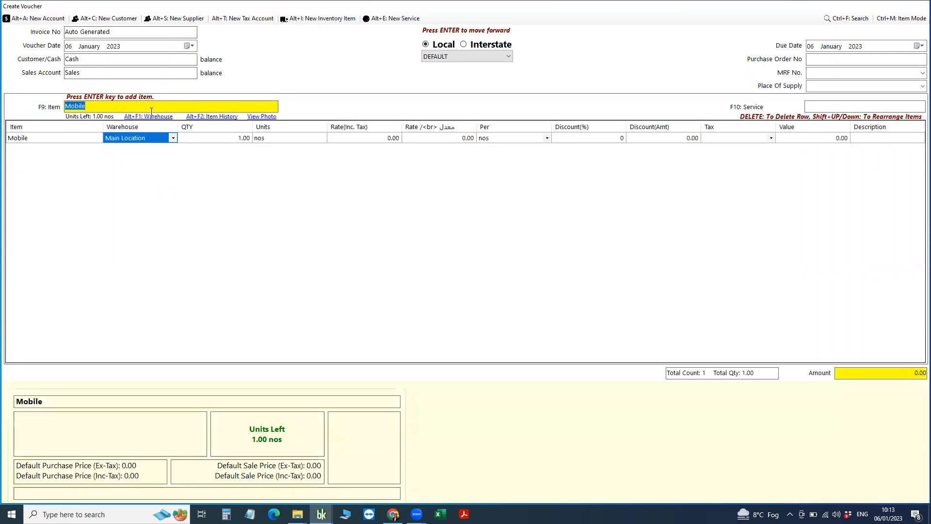
click(367, 139)
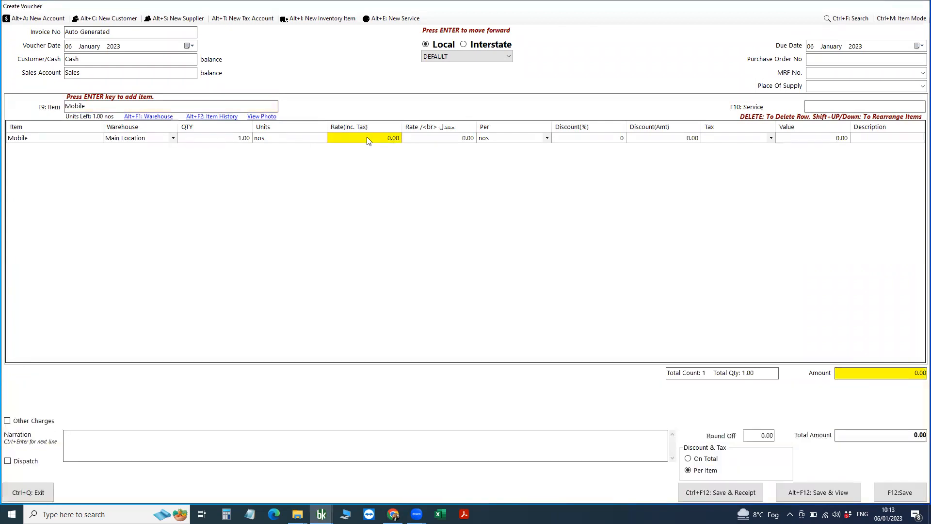
click(367, 139)
text(10000)
Save invoice INV1 with the cash tender, skip printing, and close the form.
click(900, 494)
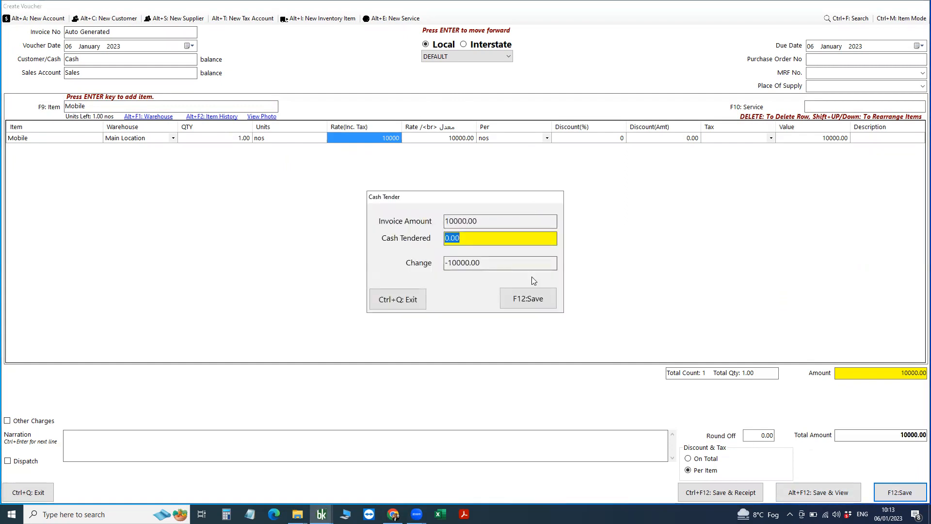
click(539, 299)
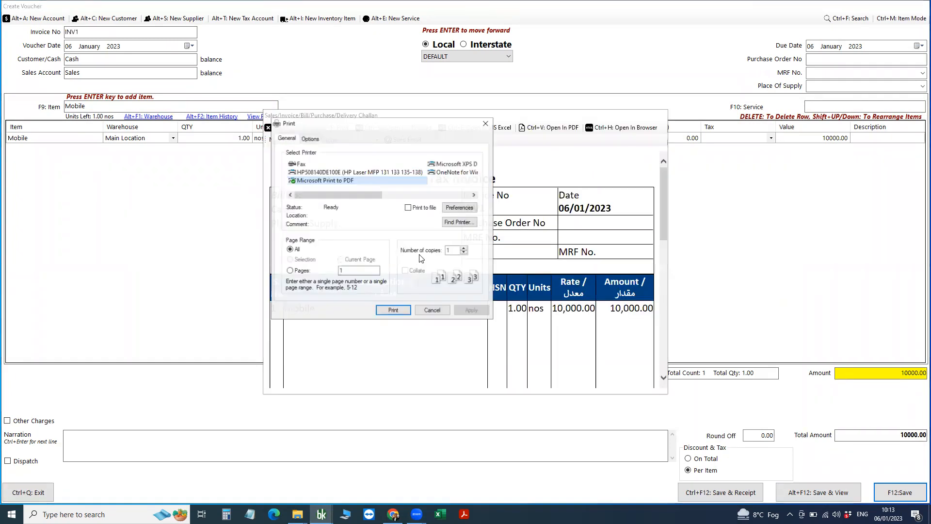
click(433, 311)
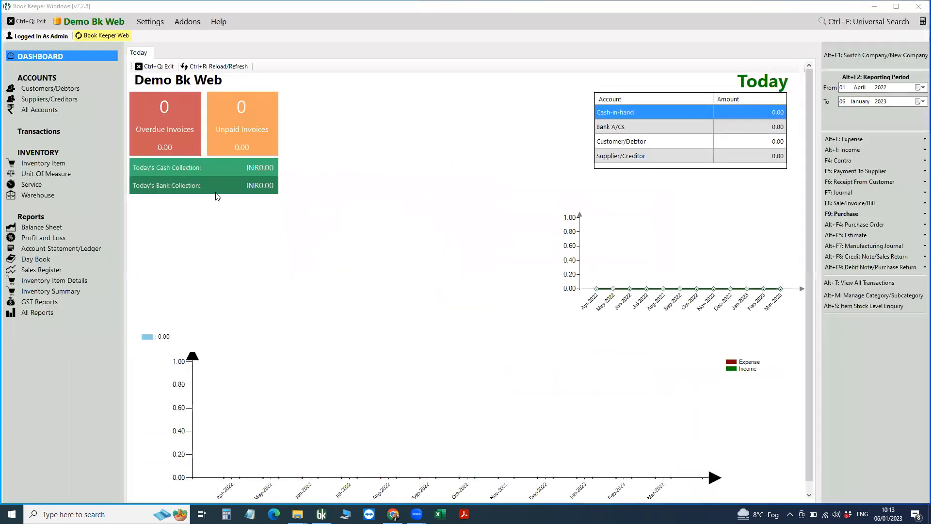
click(267, 128)
click(31, 492)
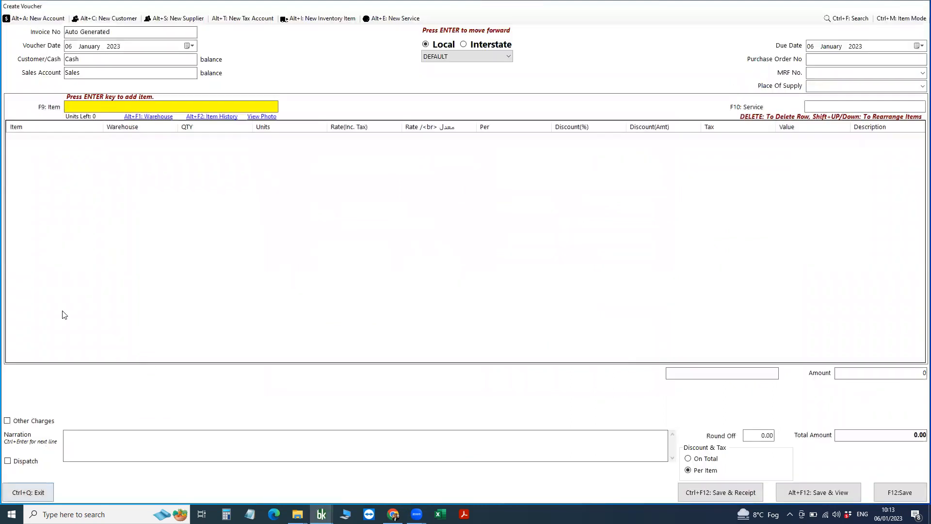
click(61, 271)
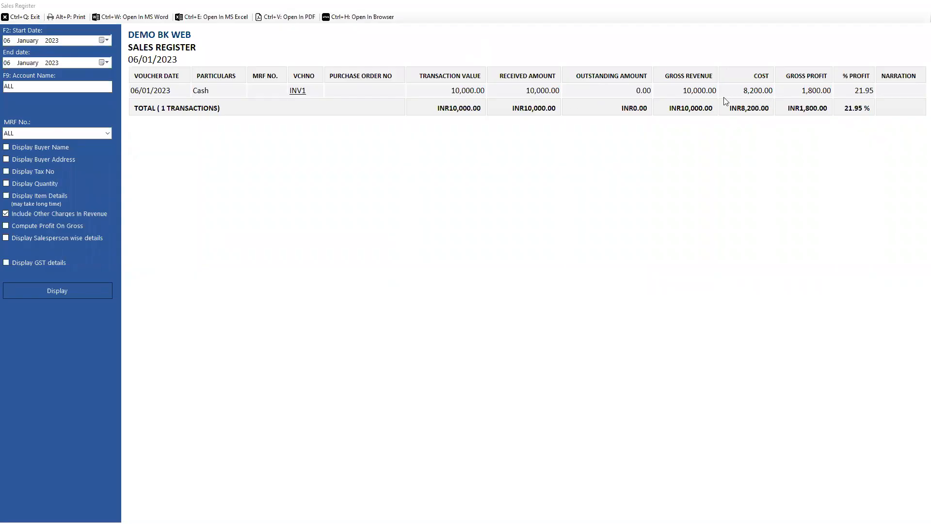
Check INV1's 8,200.00 cost and 1,800.00 gross profit in the Sales Register, then close it.
drag(743, 91, 773, 90)
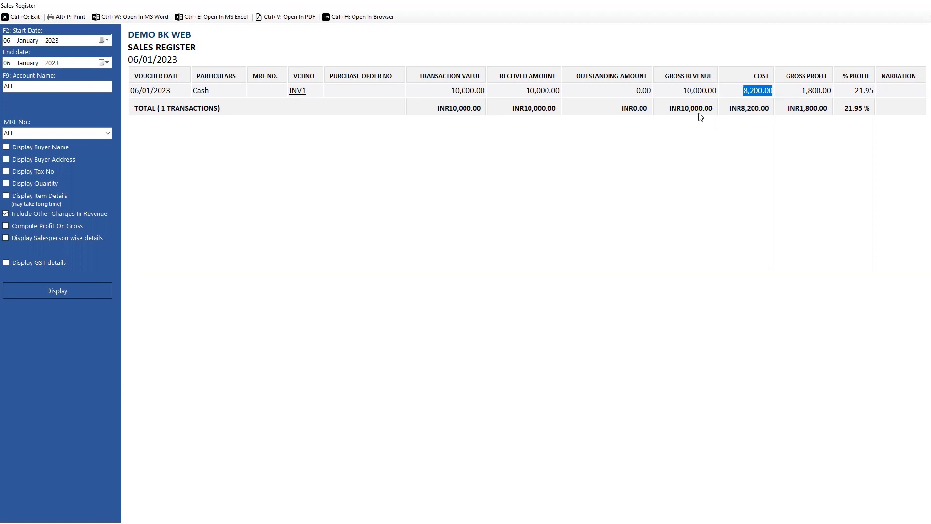
key(ctrl+q)
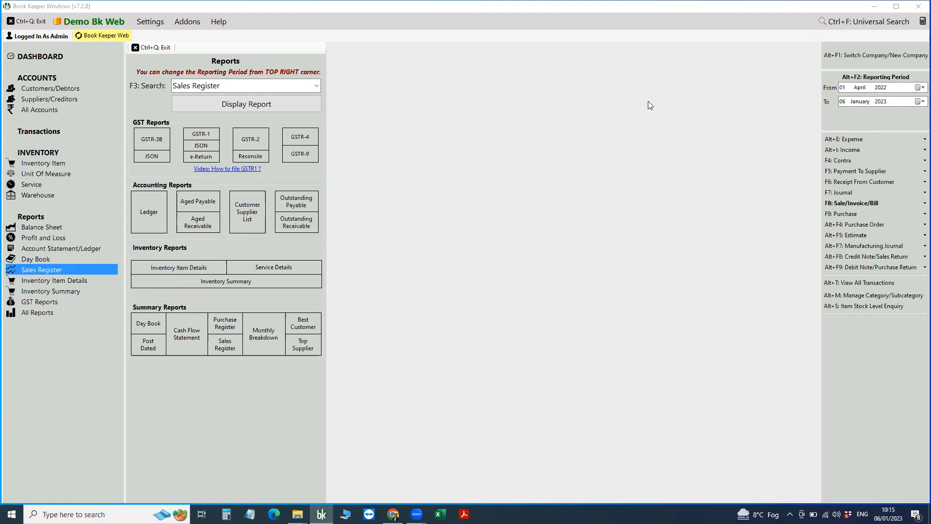
Open a blank Add Stock inventory adjustment journal dated 06 January 2023.
click(49, 135)
click(57, 187)
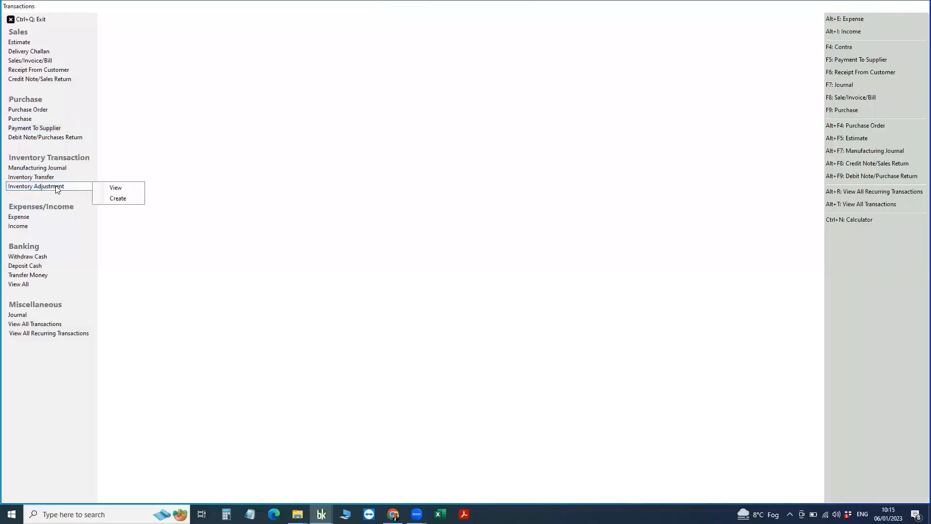
click(118, 199)
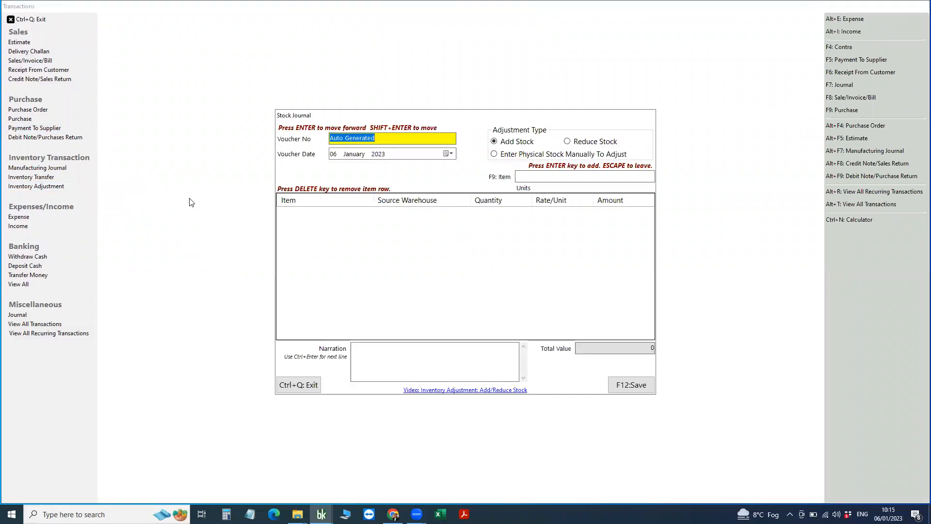
Enter physical stock manually: 3 Samsung TV units at 20000, totalling 60,000.
click(532, 157)
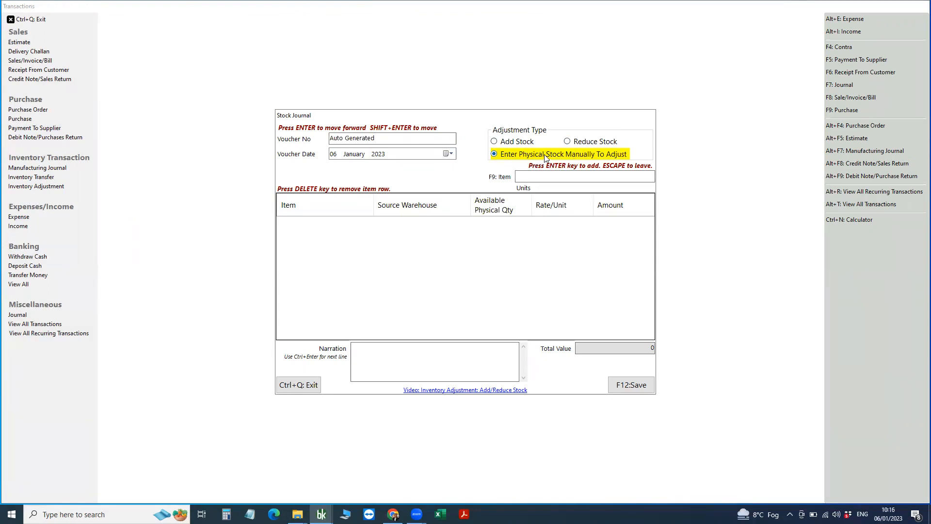
click(541, 178)
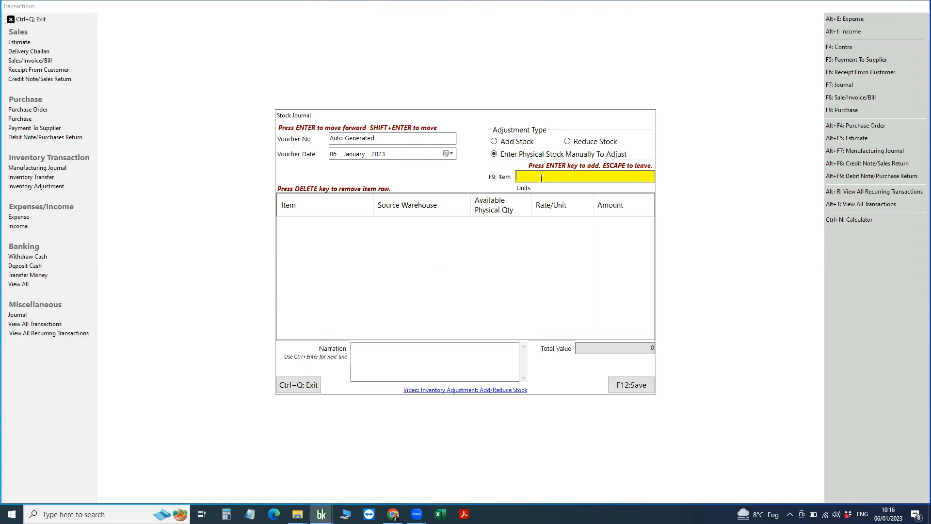
text(sa)
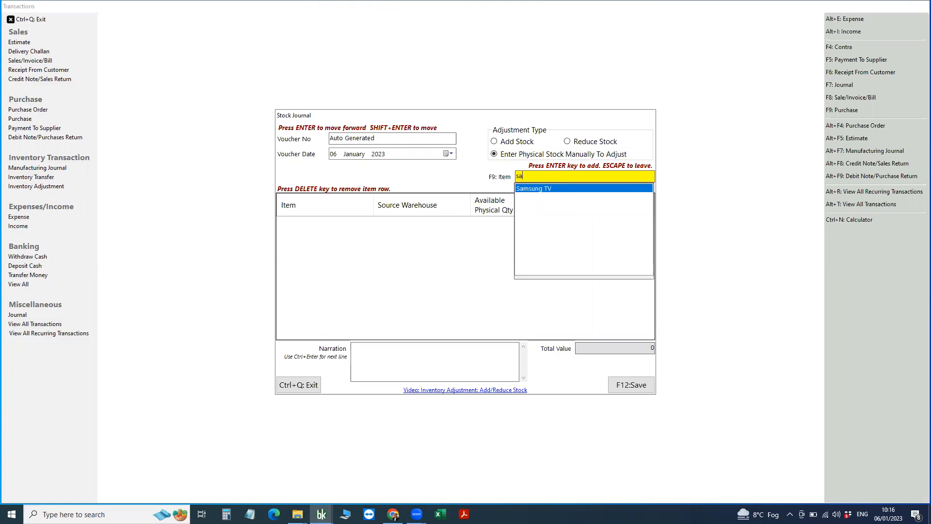
key(Return)
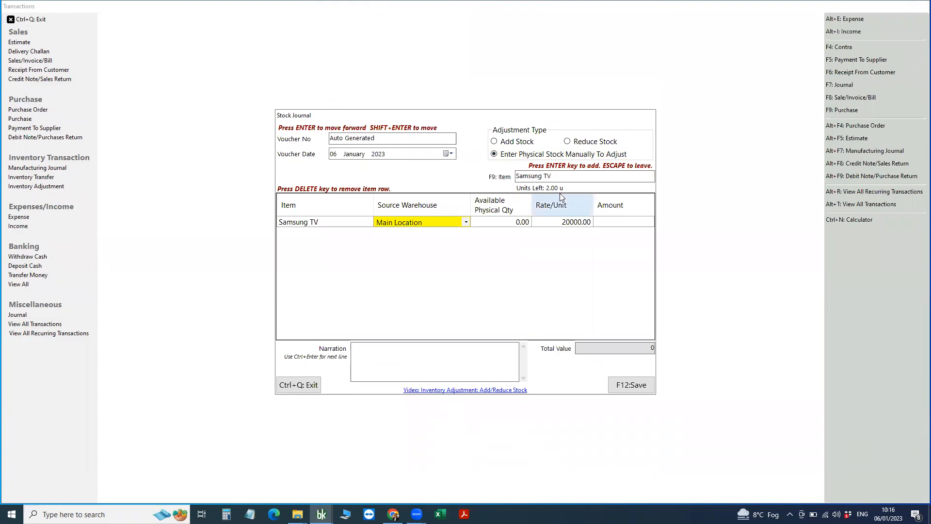
click(512, 224)
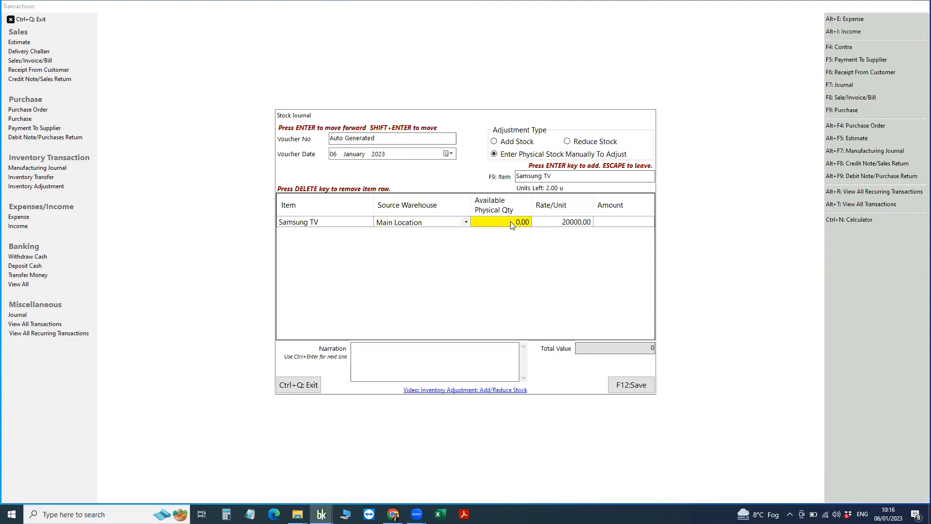
text(3)
key(Return)
click(567, 177)
Add Mobile with quantity 1, change Samsung TV's quantity to 1, and save the adjustment.
click(567, 178)
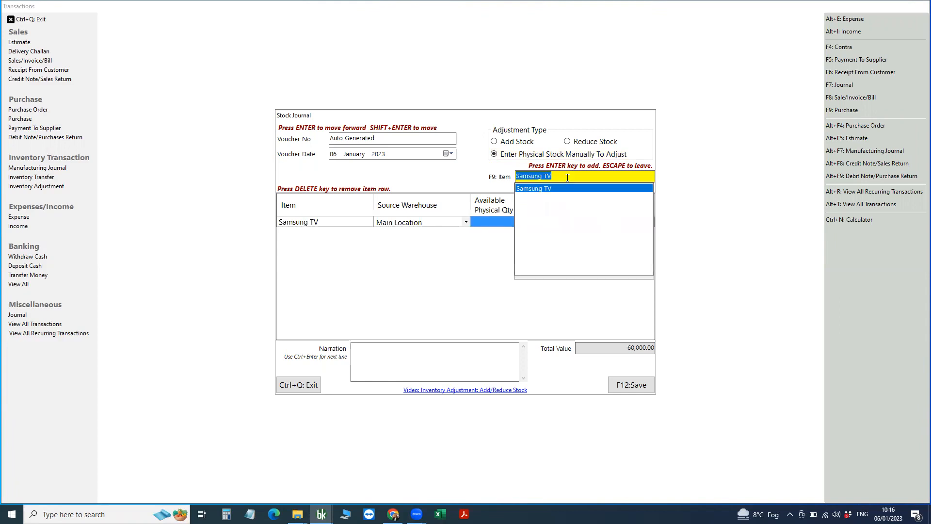
key(BackSpace)
key(Return)
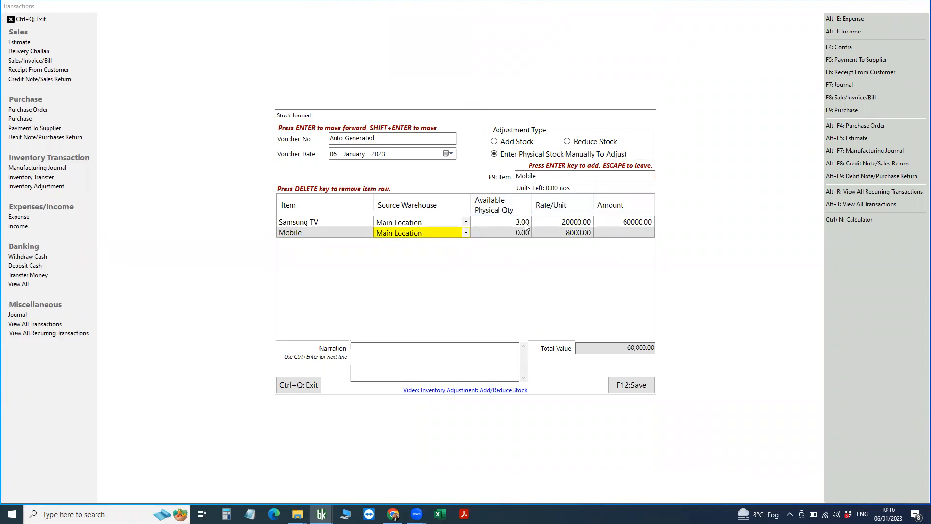
click(515, 235)
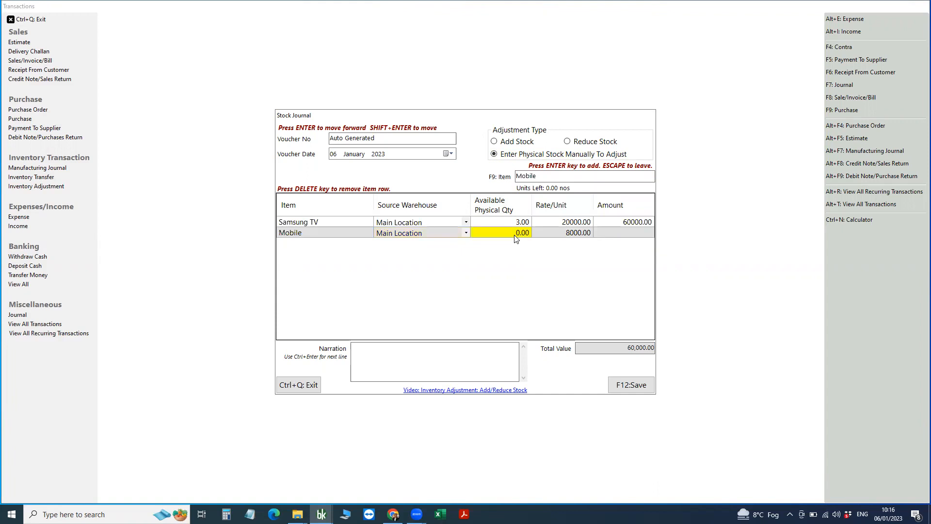
text(1)
click(507, 221)
click(505, 221)
text(1)
key(Return)
click(634, 385)
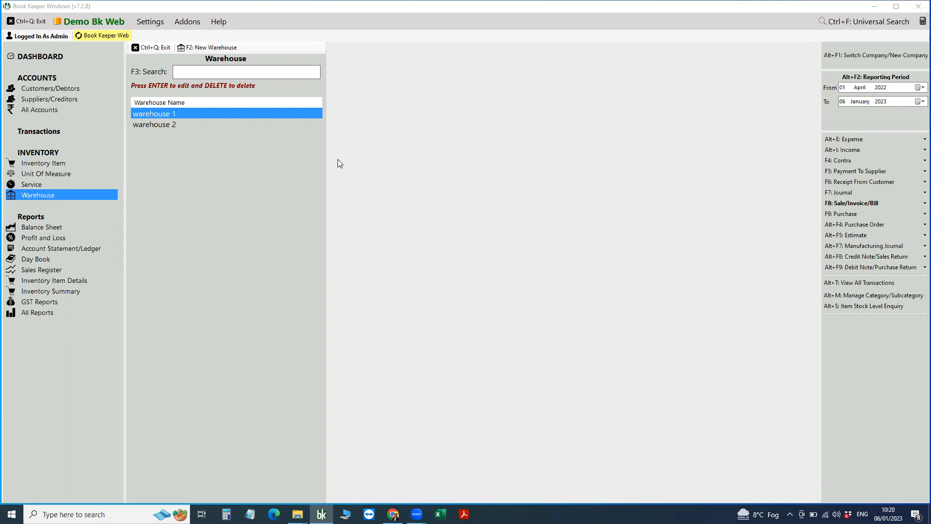
Start a new user in User Management, entering the username and password.
click(147, 19)
click(152, 22)
click(187, 66)
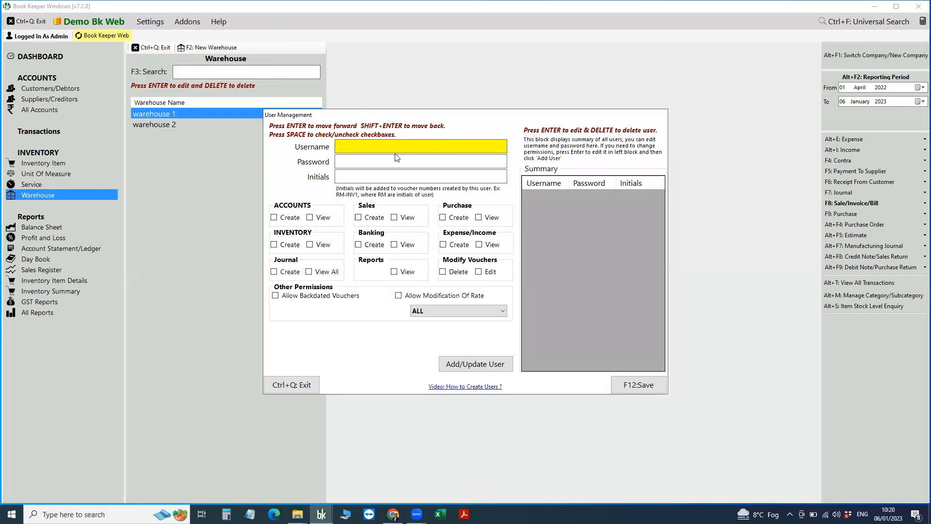
text(Raj)
key(Return)
text(123)
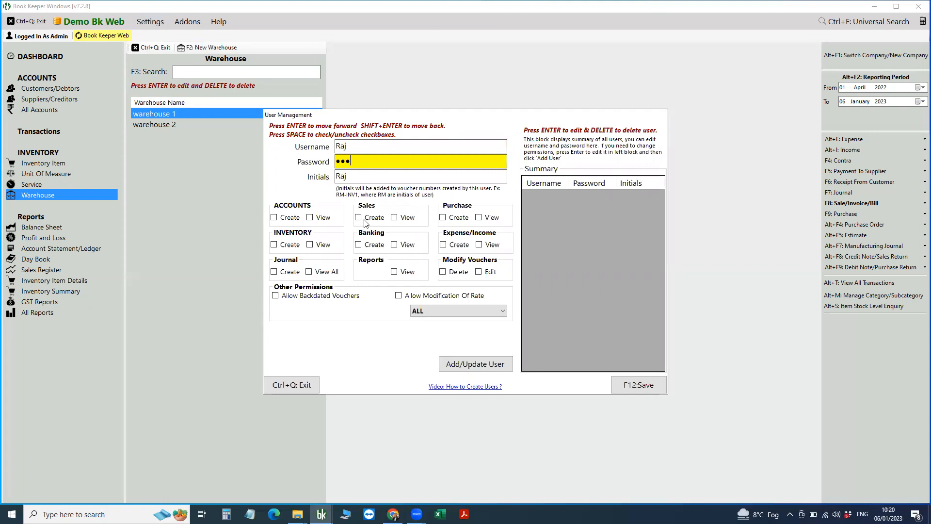
Grant sales, purchase, inventory, journal, banking, reports, delete, edit and expense/income permissions.
click(366, 222)
click(406, 219)
click(461, 219)
click(493, 219)
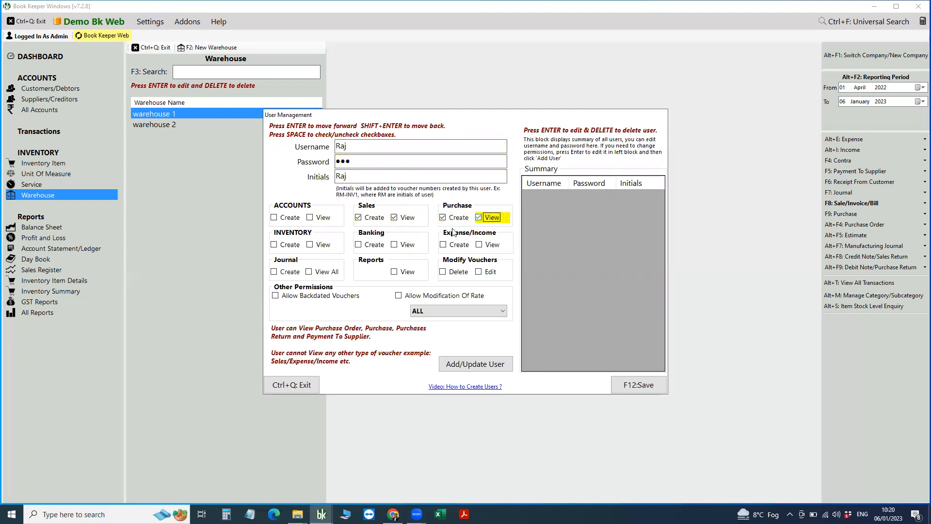
click(290, 245)
click(313, 246)
click(295, 273)
click(327, 273)
click(366, 245)
click(403, 246)
click(408, 272)
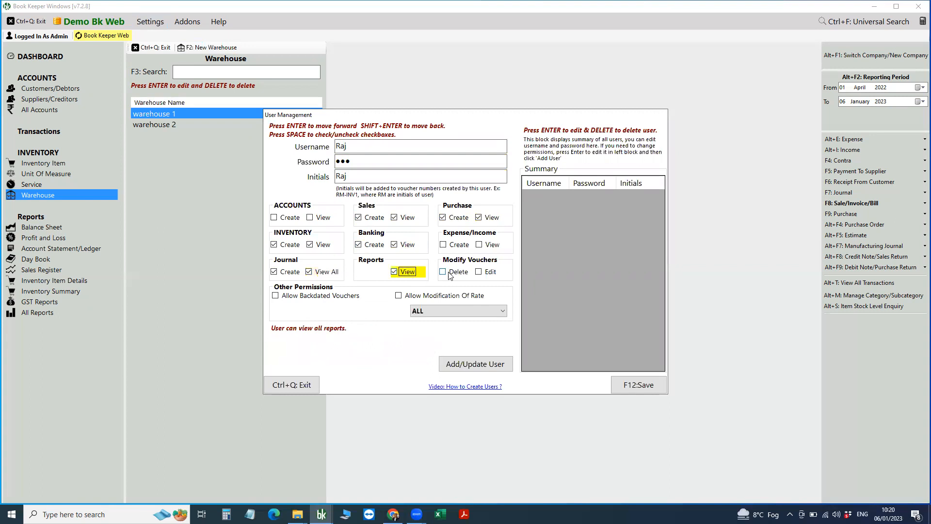
click(456, 272)
click(489, 272)
click(492, 245)
click(459, 246)
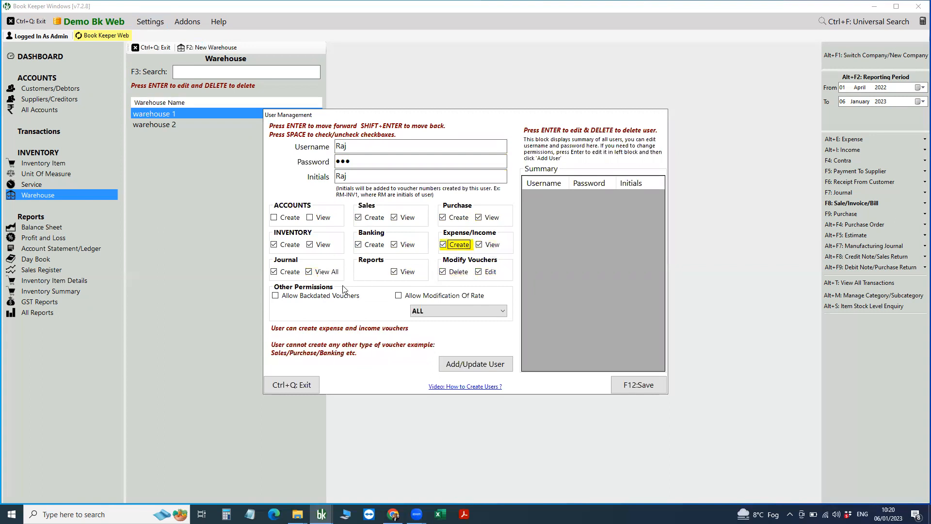
Restrict the user to warehouse 1, add them to the list, and save.
click(441, 310)
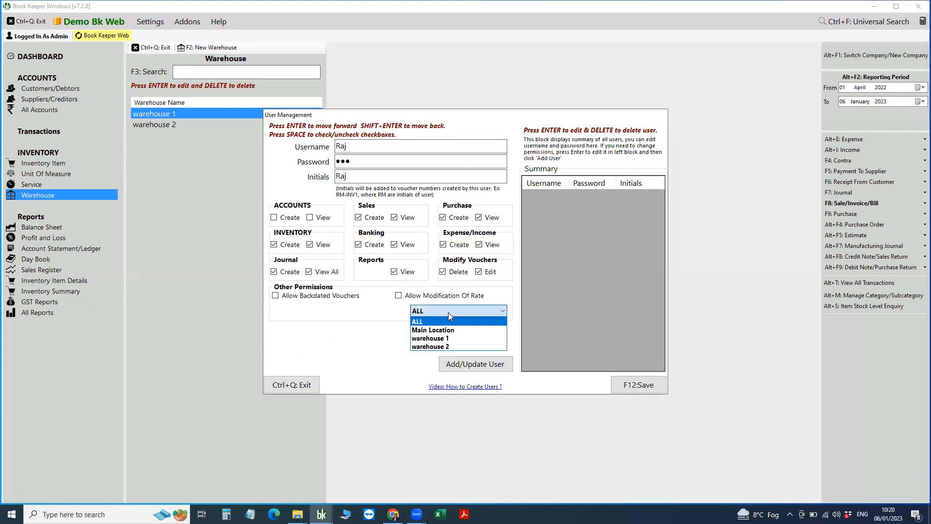
click(442, 340)
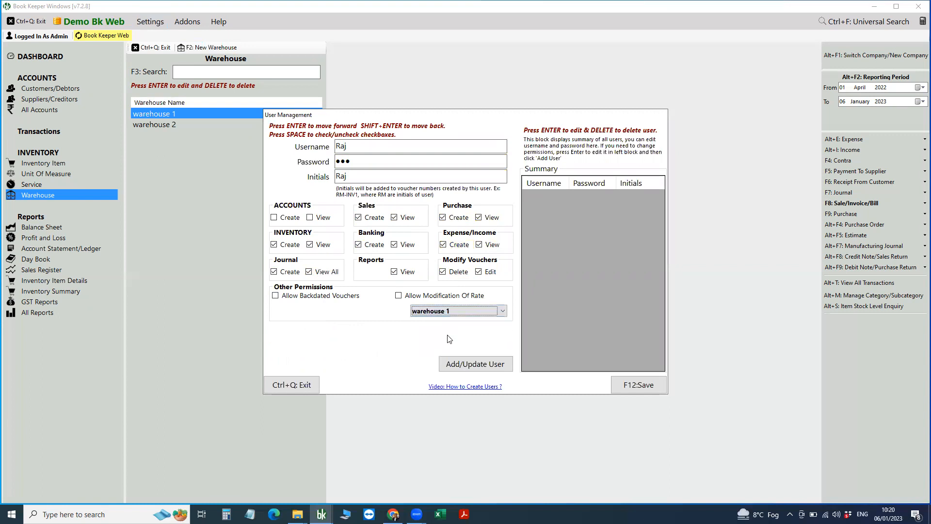
click(449, 311)
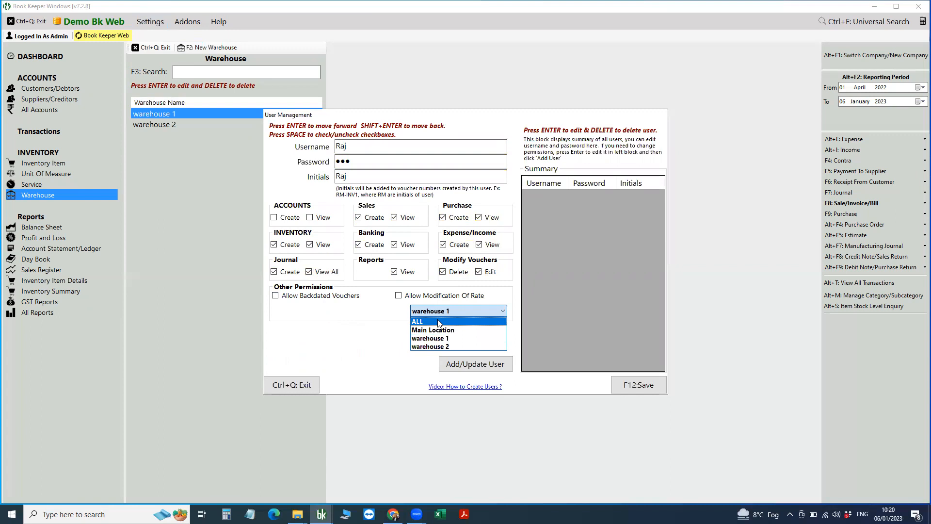
click(439, 322)
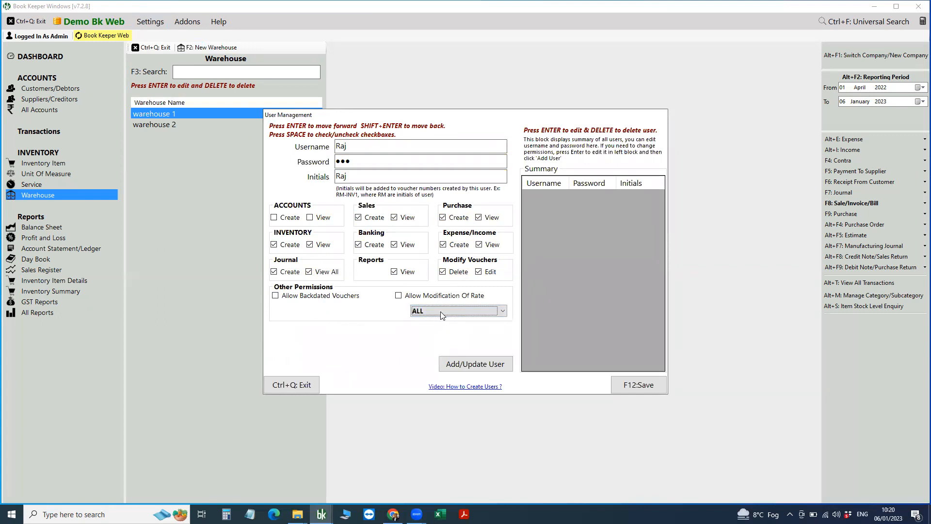
click(440, 312)
click(442, 339)
click(475, 363)
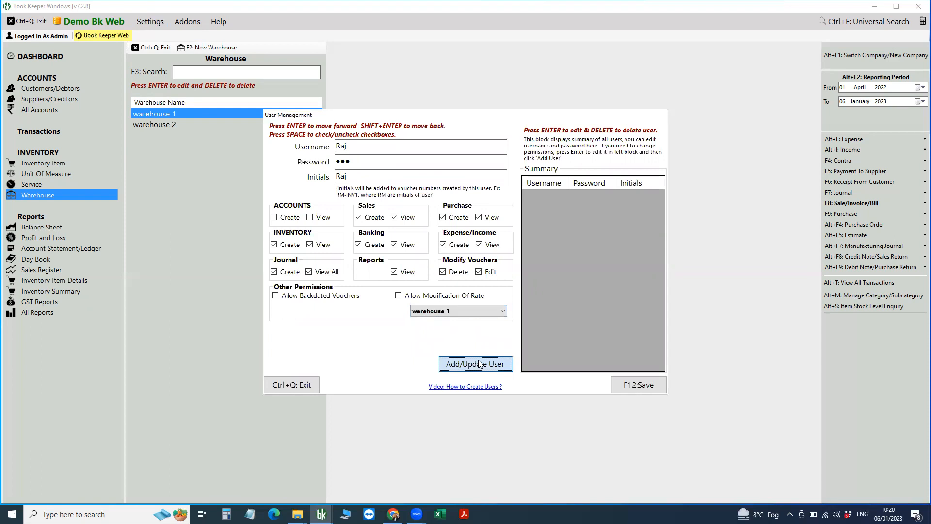
click(650, 385)
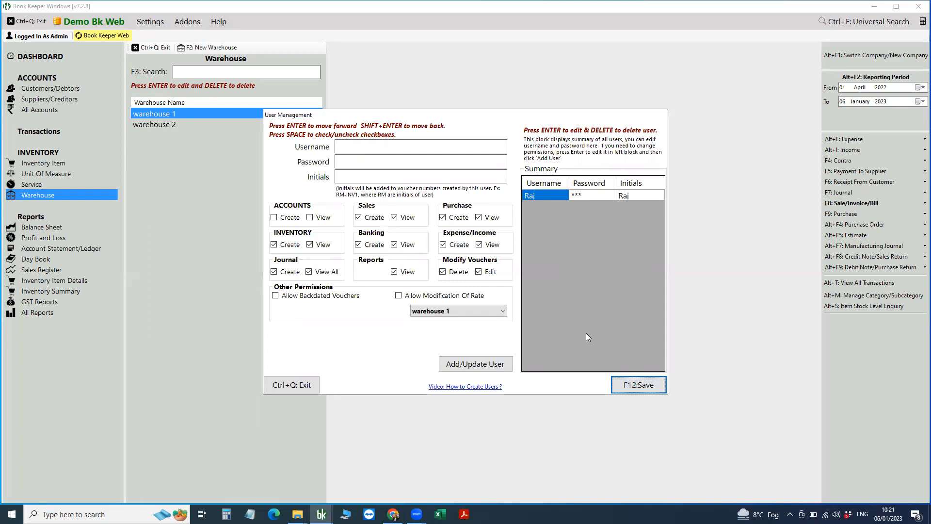
key(Return)
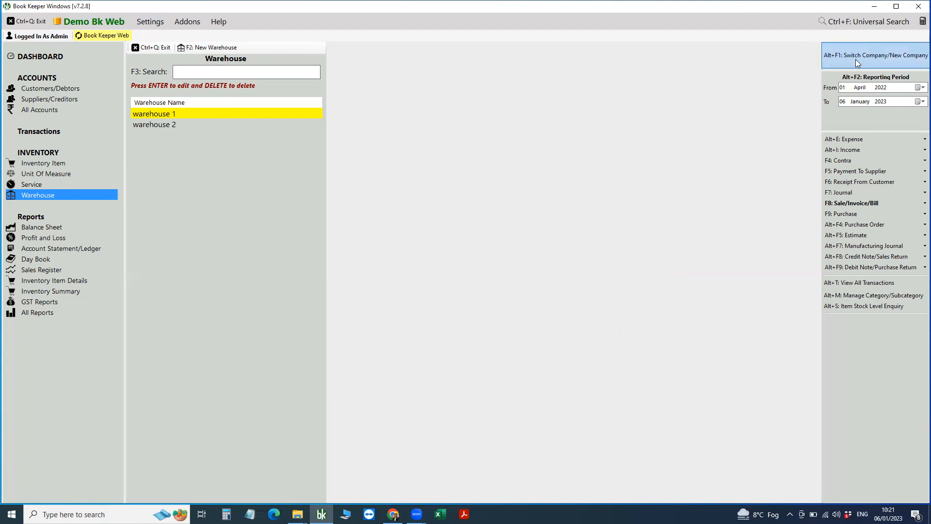
Close the current company and reopen Demo Bk Web from BKWeb, logging in as the new user.
key(alt+F1)
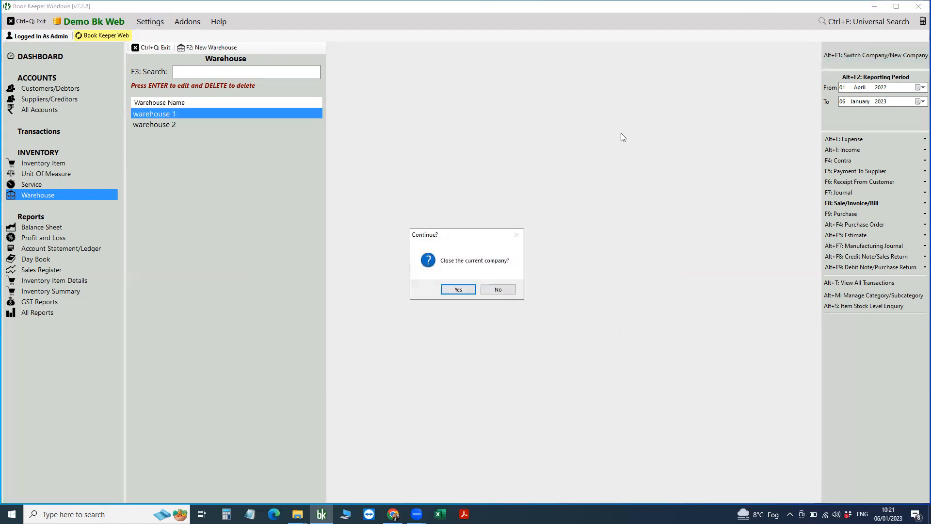
key(Return)
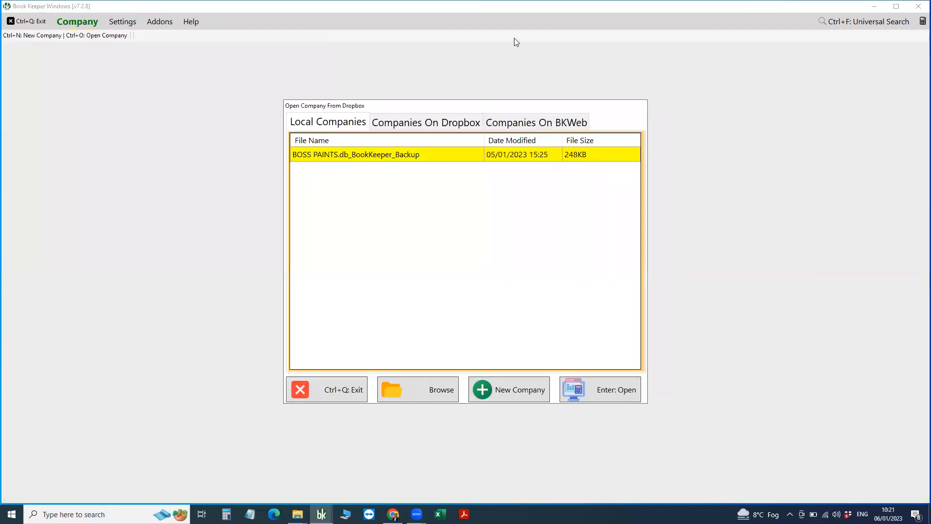
click(553, 122)
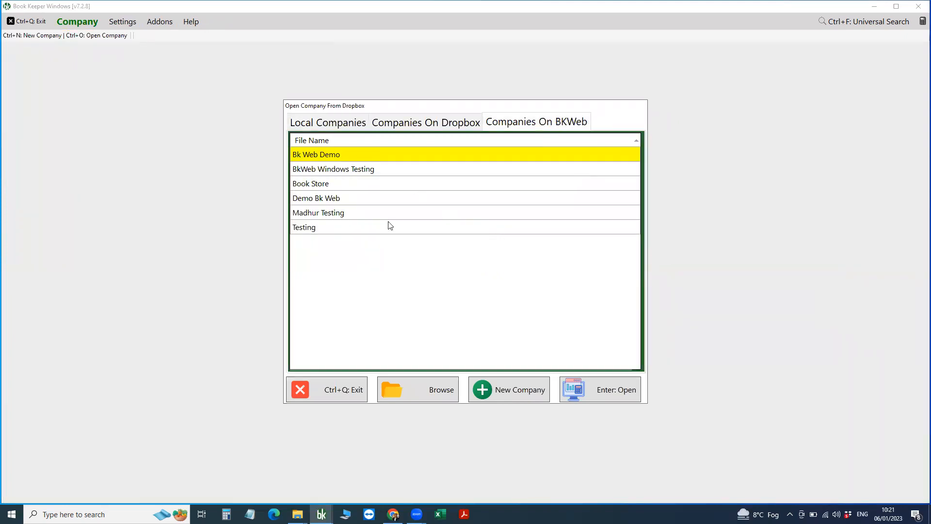
click(347, 203)
click(618, 393)
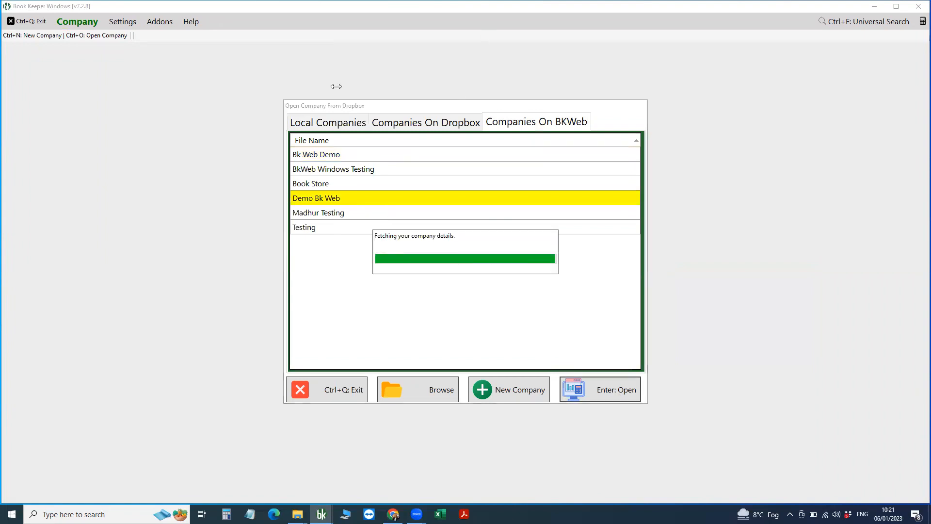
text(•)
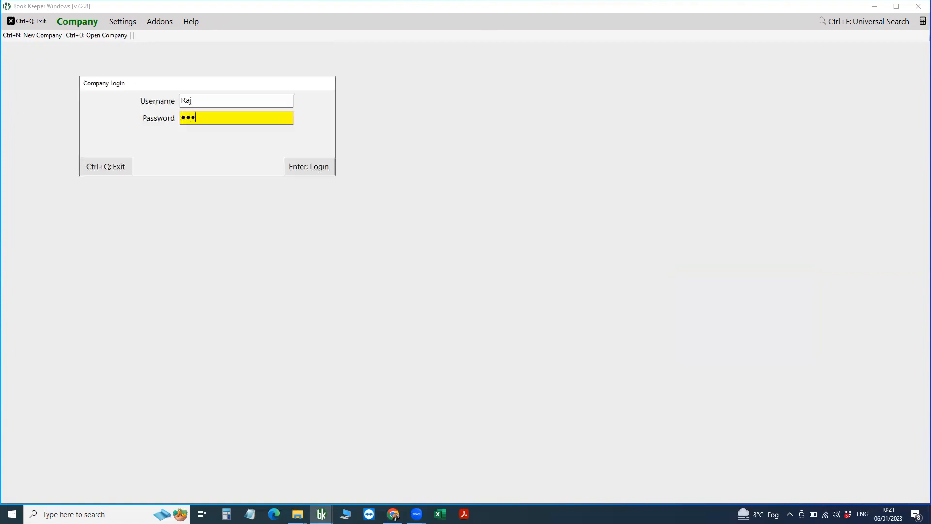
text(•)
key(Return)
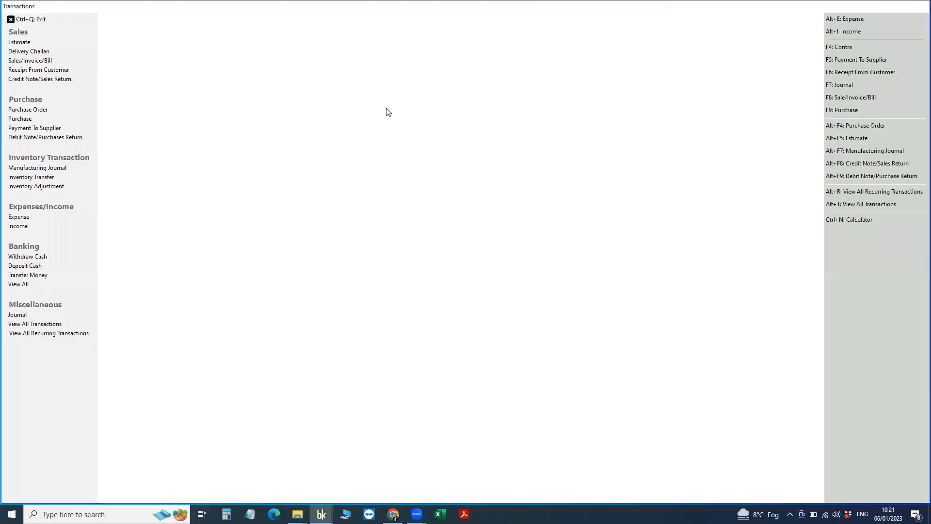
Open a new sale invoice with one Mobile from warehouse 1.
click(27, 19)
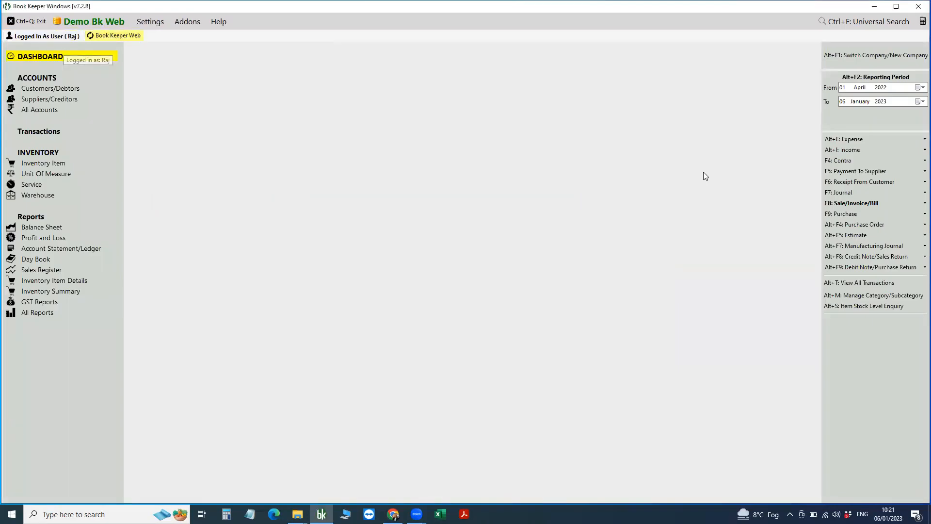
click(831, 203)
click(796, 204)
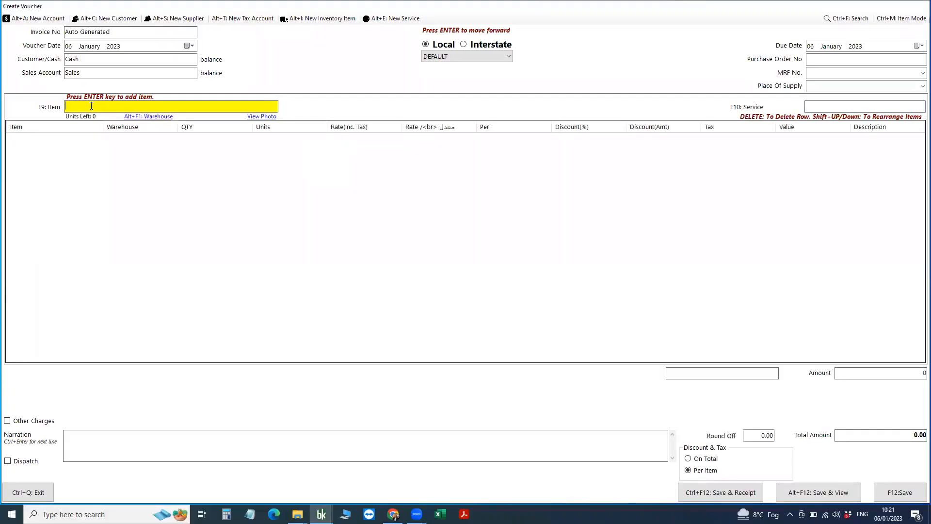
key(BackSpace)
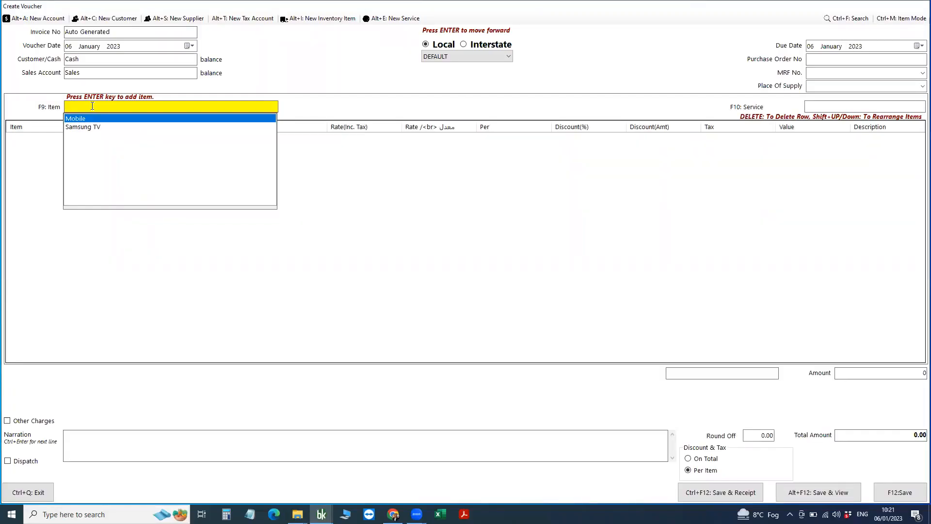
key(Return)
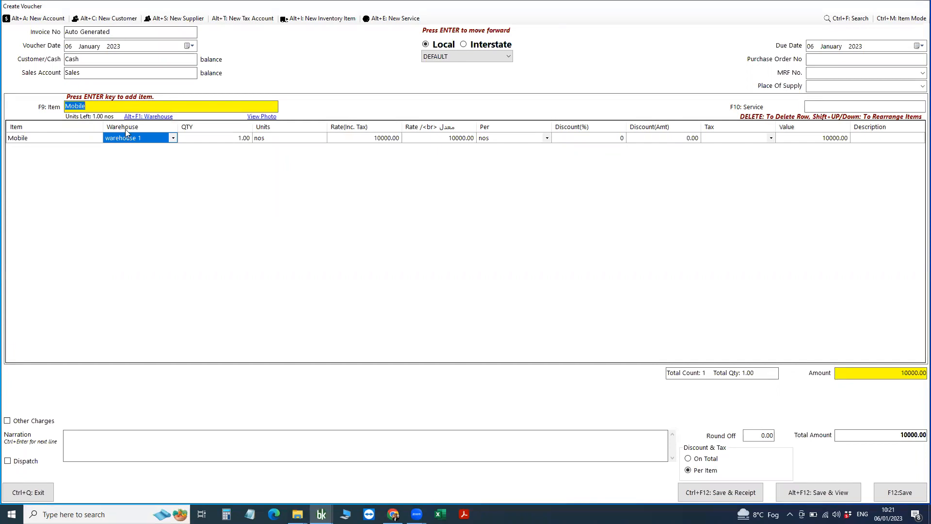
click(203, 138)
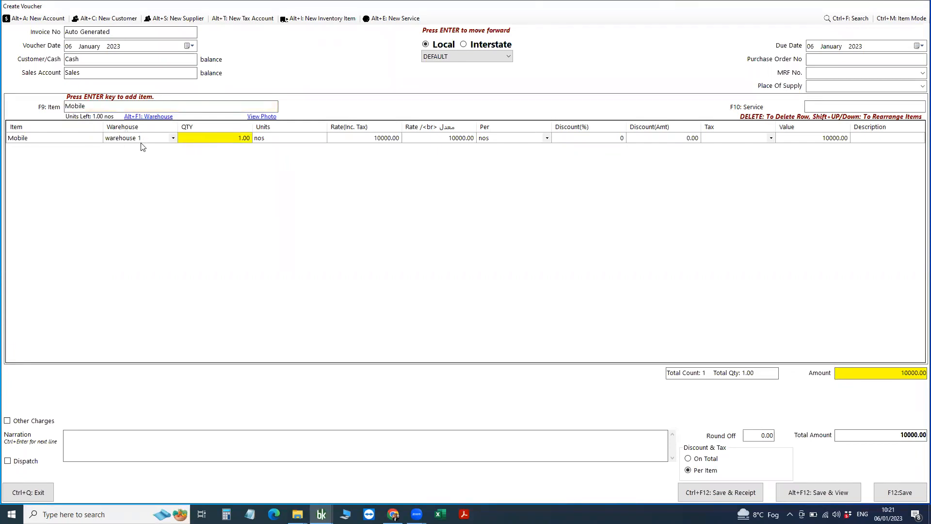
click(174, 138)
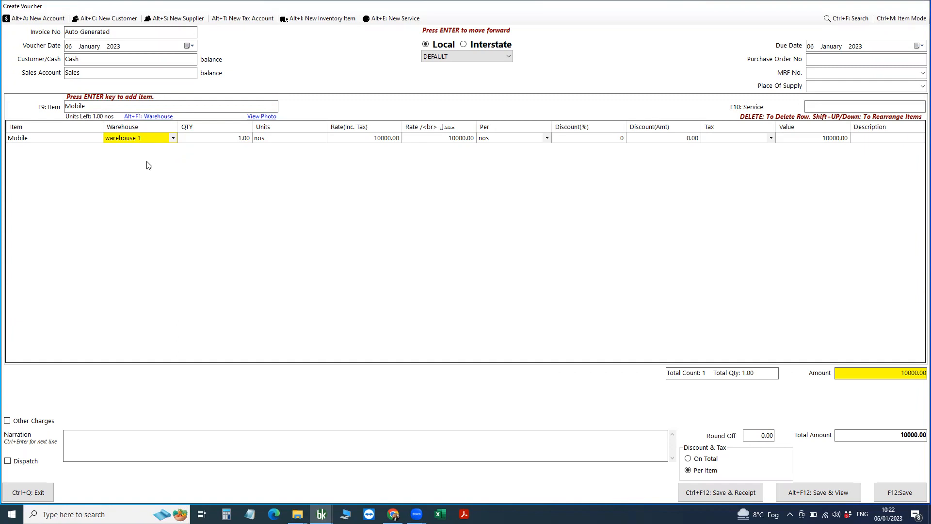
Save invoice INV2 with the cash tender, skip printing, and close the preview.
click(891, 489)
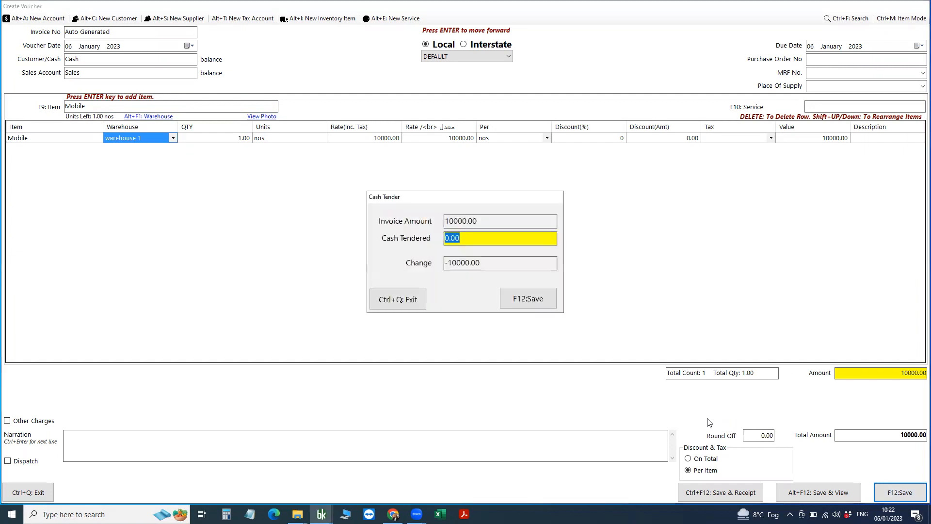
click(539, 300)
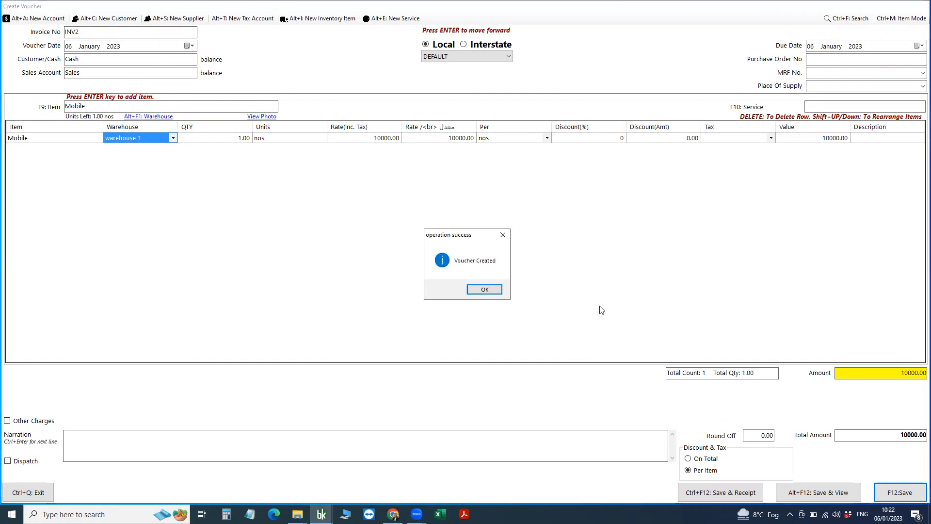
click(493, 290)
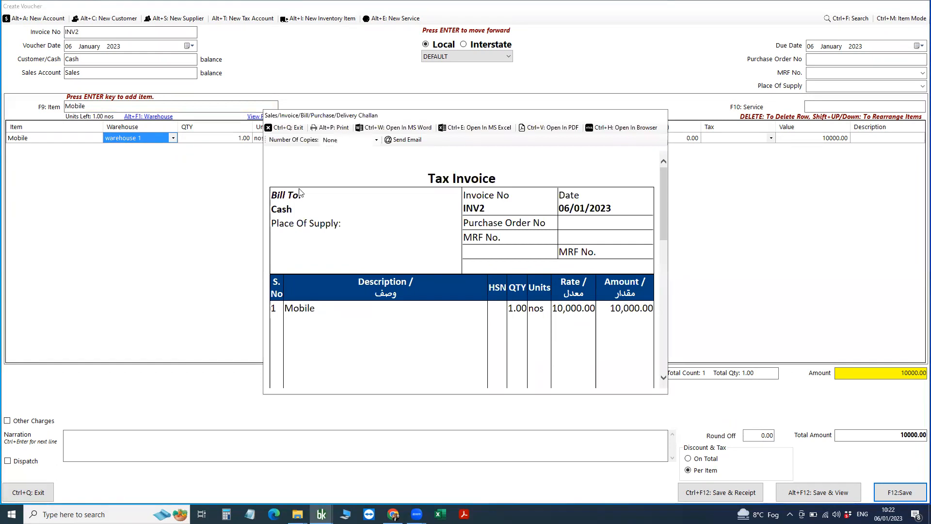
click(419, 310)
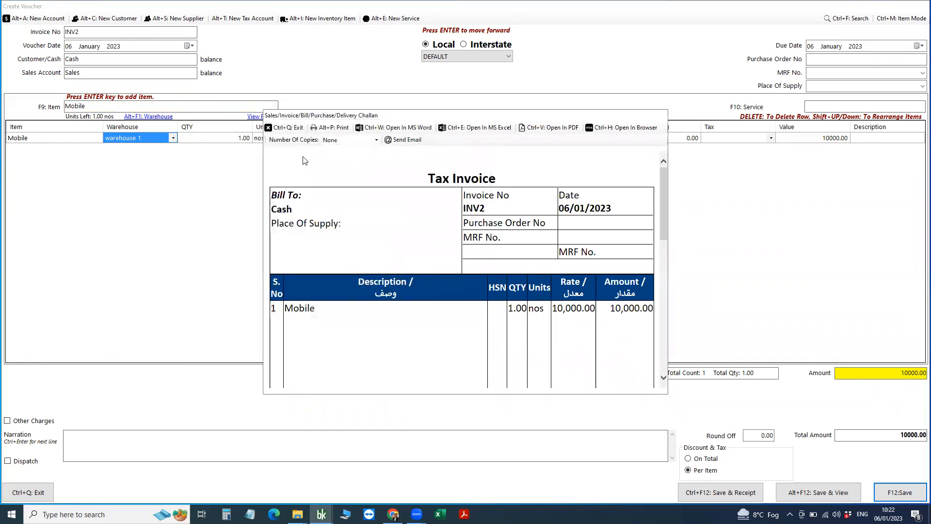
click(296, 129)
key(ctrl+q)
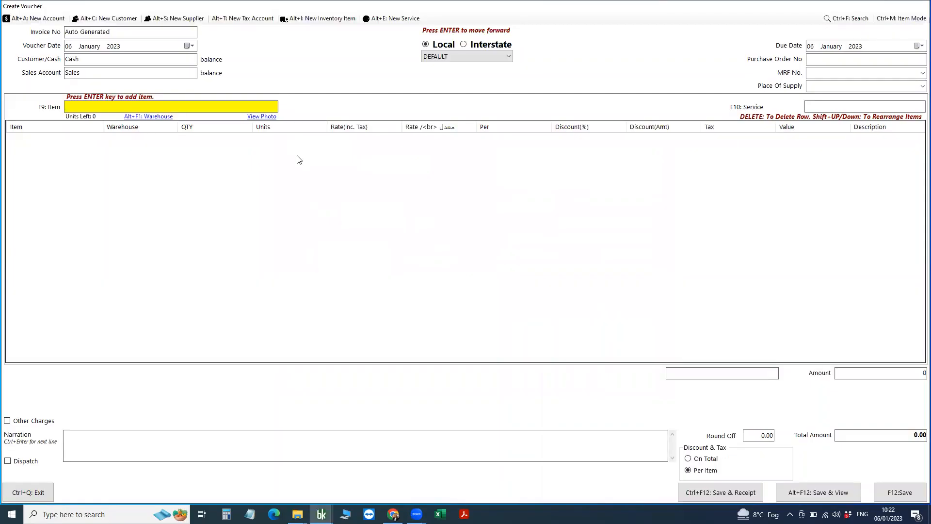
key(ctrl+q)
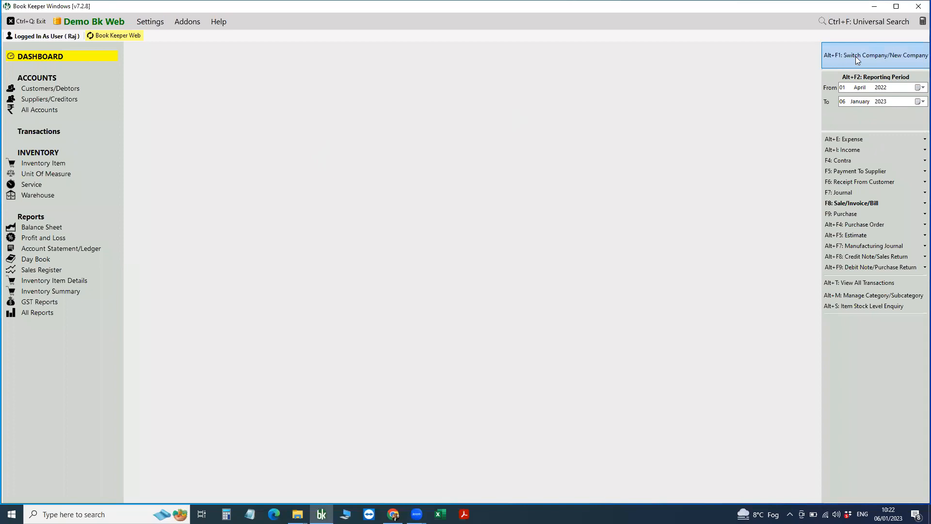
Close the current company and open Demo Bk Web from the Companies On BKWeb list.
click(856, 57)
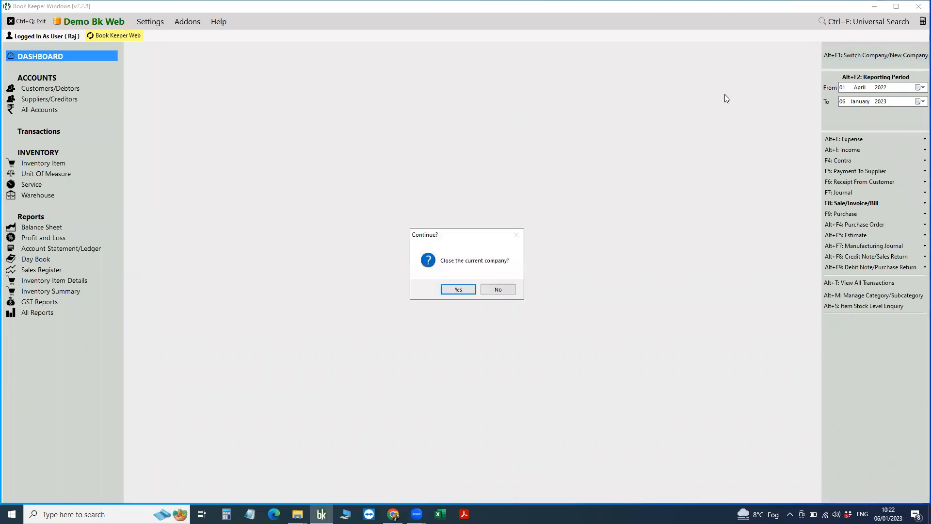
key(Return)
click(541, 119)
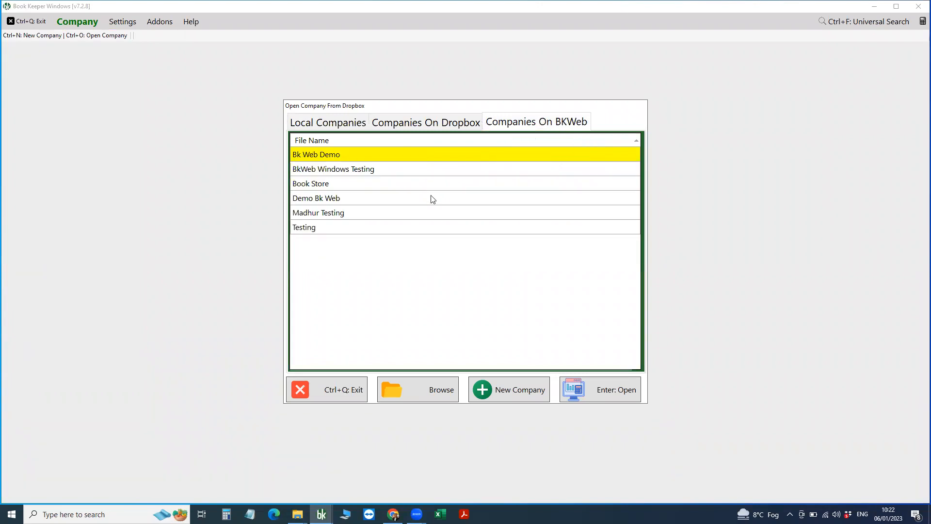
click(317, 199)
click(612, 389)
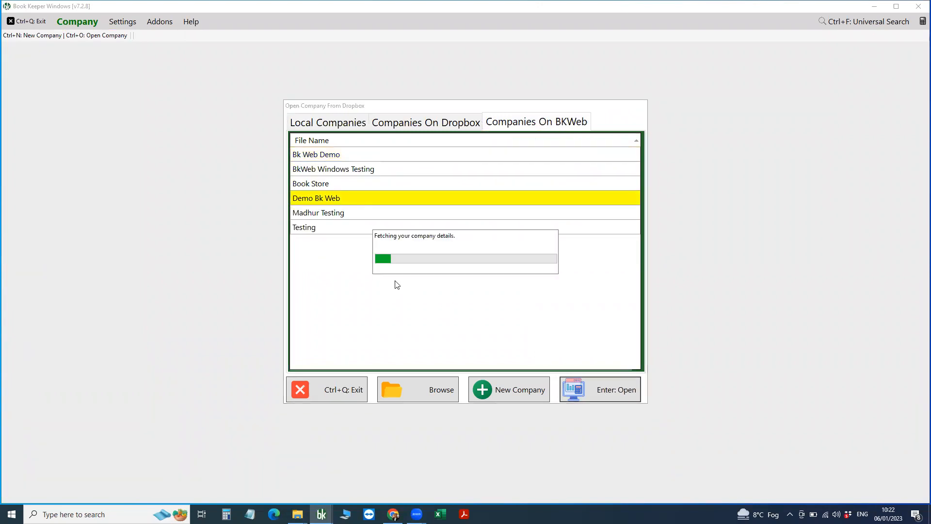
Log in to Demo Bk Web as admin with the account password.
text(admin)
key(Tab)
text(123)
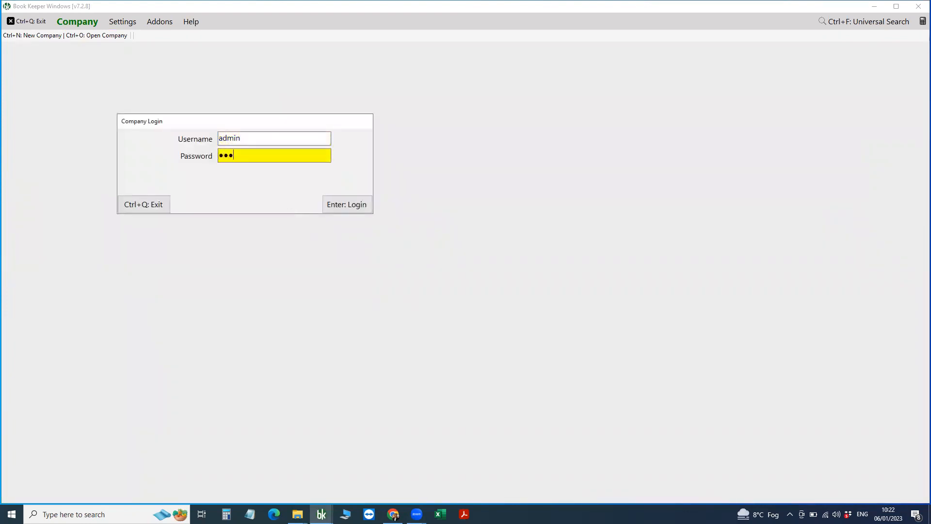
key(Return)
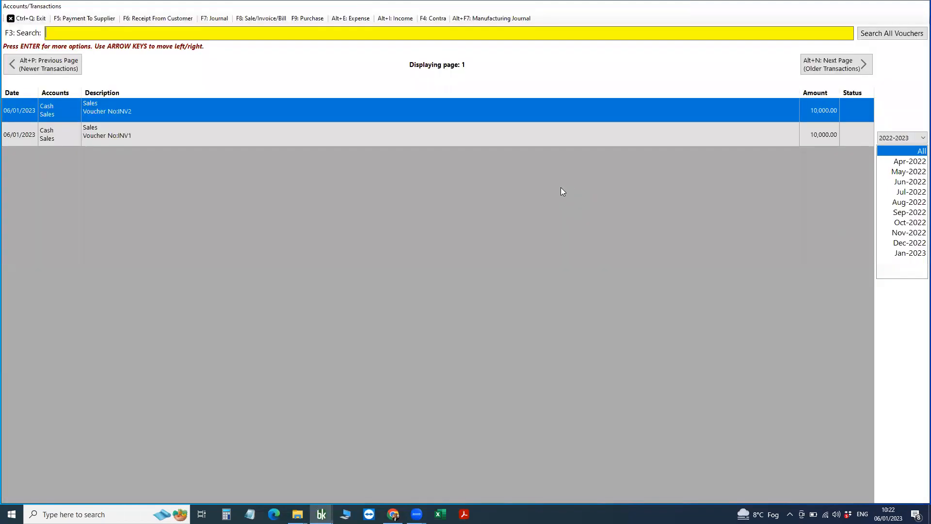
Preview sales invoice INV2 for one Mobile at 10,000.00, then close it and the transactions list.
right_click(338, 109)
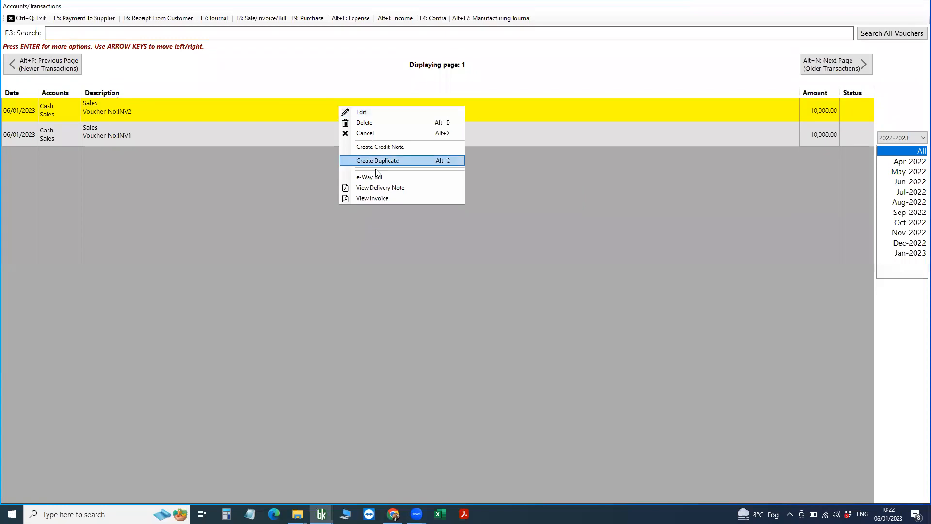
click(373, 199)
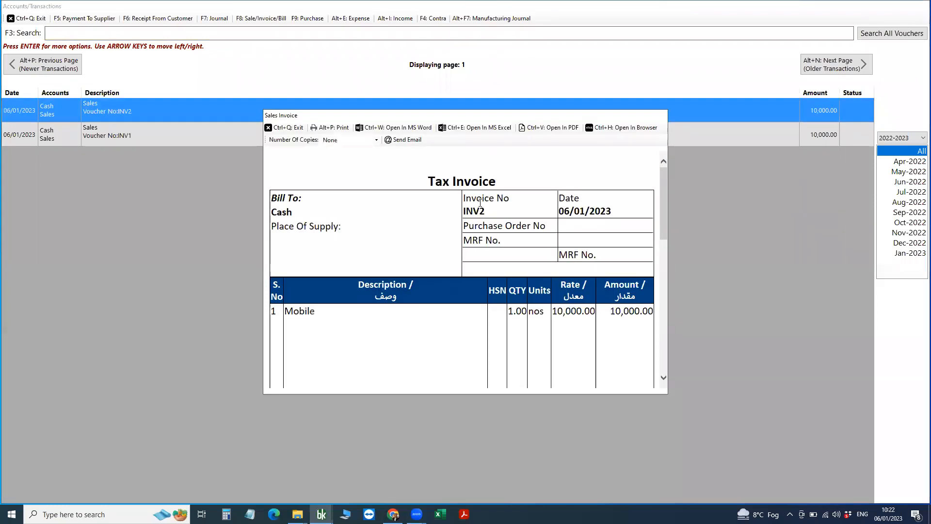
scroll(480, 204, down, 8)
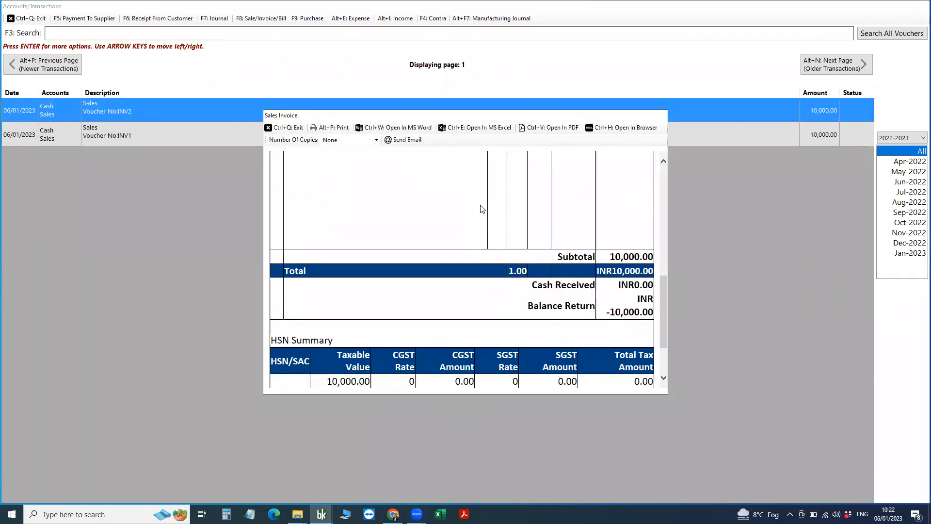
scroll(482, 208, down, 3)
scroll(482, 208, up, 6)
scroll(482, 209, up, 3)
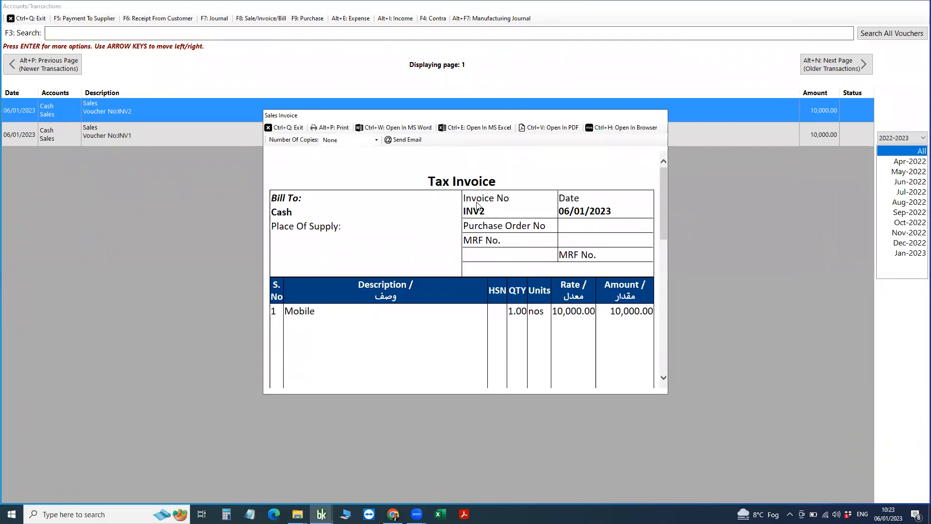
drag(479, 208, 468, 200)
click(497, 208)
click(275, 128)
key(ctrl+q)
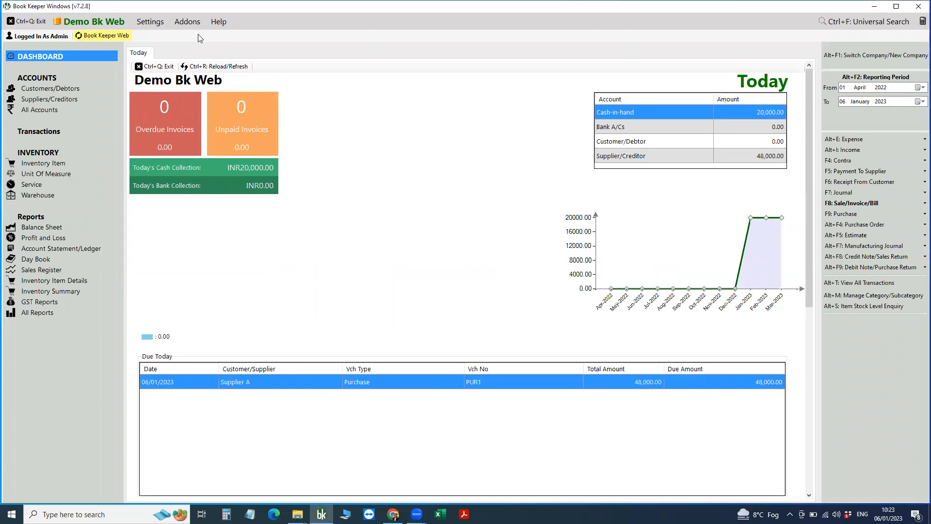
Open Transactions Settings and look at its Voucher Series tab.
click(150, 23)
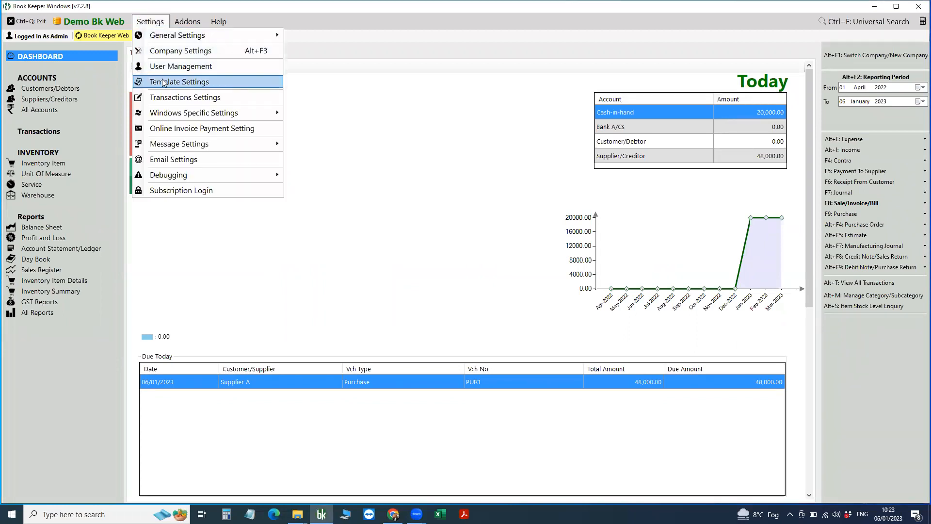
click(166, 97)
click(527, 110)
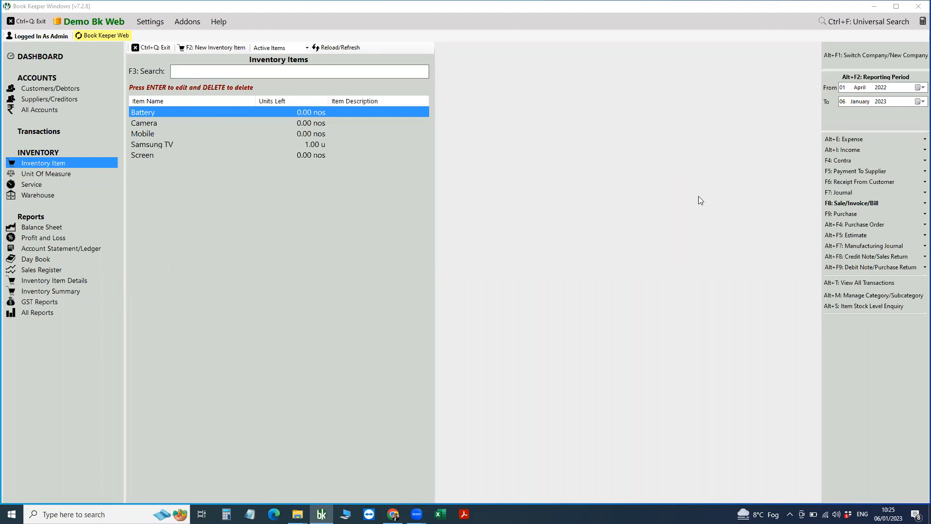
Create a new manufacturing journal consuming Battery, Camera and Screen.
click(838, 245)
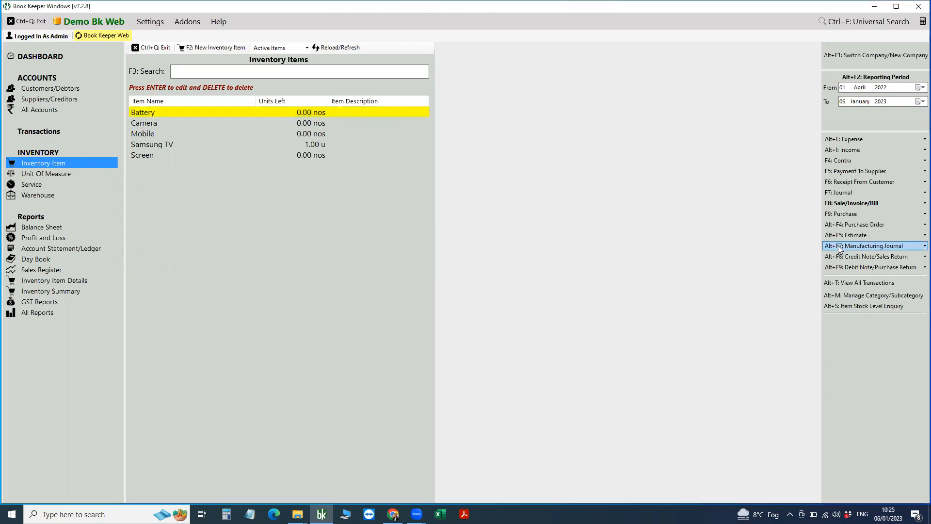
click(833, 247)
click(809, 248)
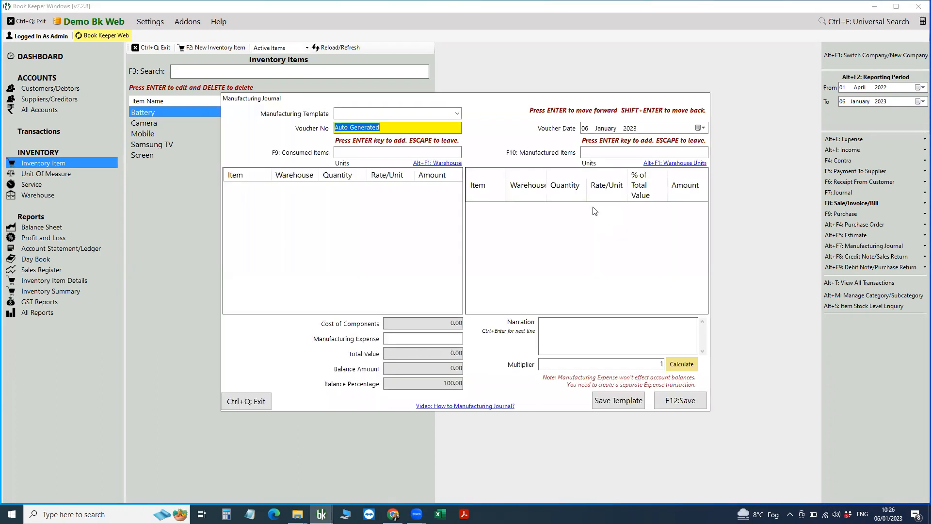
click(373, 154)
text(bat)
key(Return)
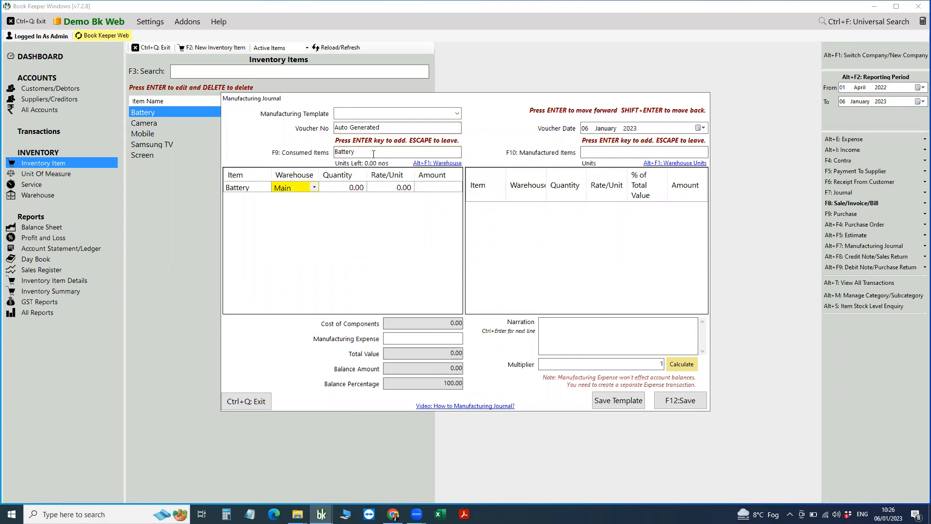
click(374, 154)
text(cam)
key(Return)
click(373, 154)
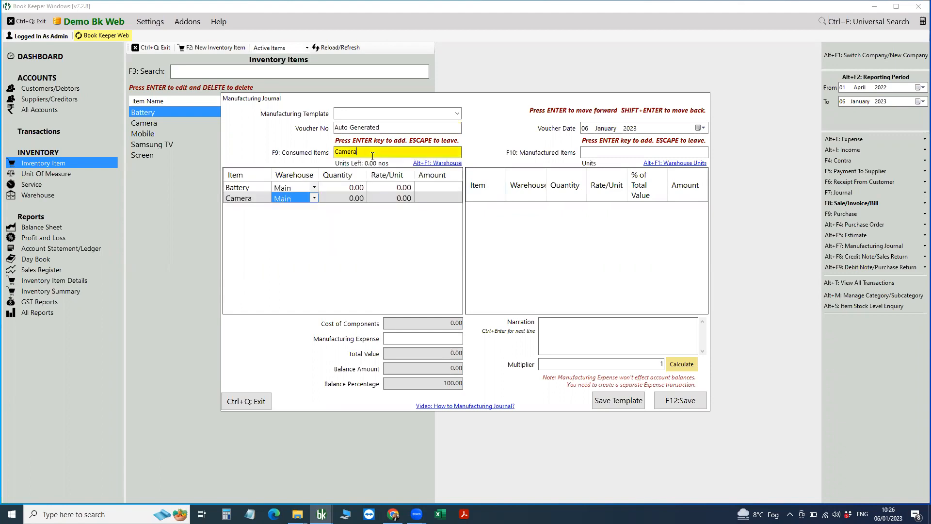
text(scr)
key(Return)
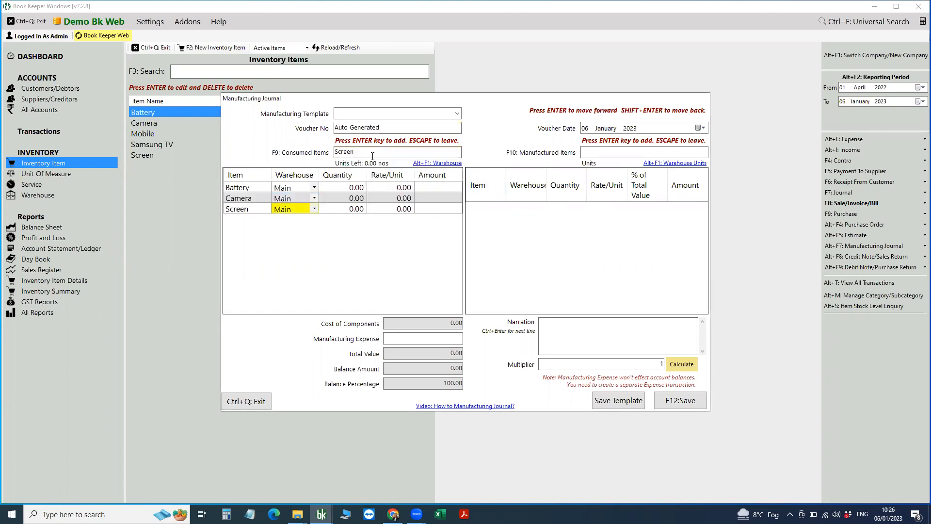
Set Mobile as the journal's manufactured item.
click(584, 152)
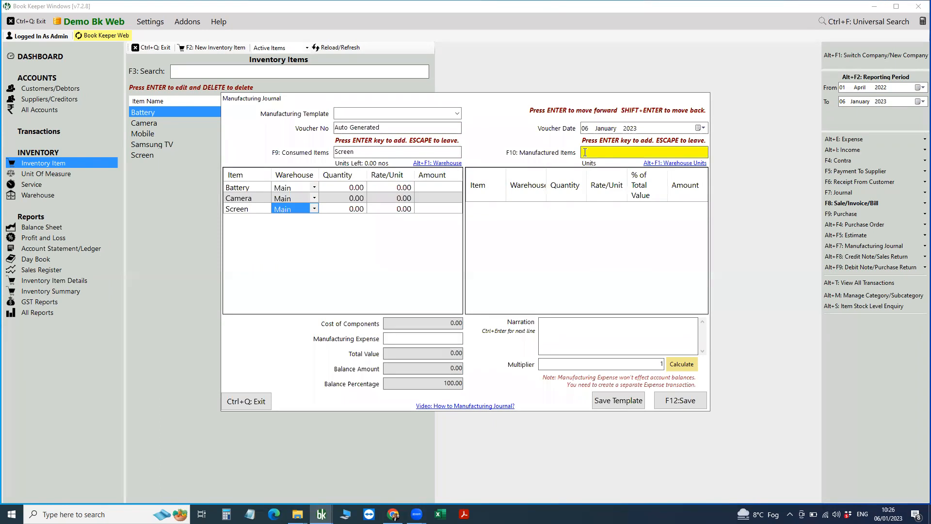
text(ph)
key(BackSpace)
key(BackSpace)
key(Down)
key(Down)
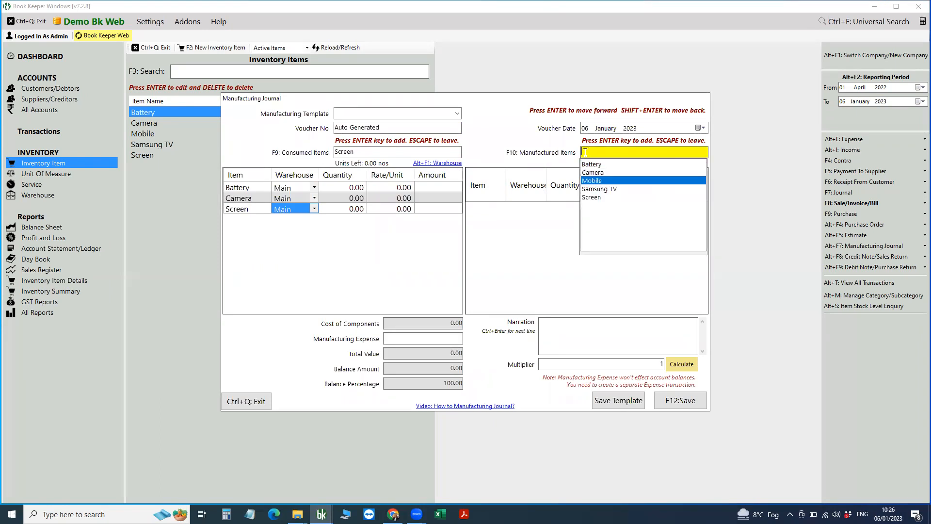
key(Return)
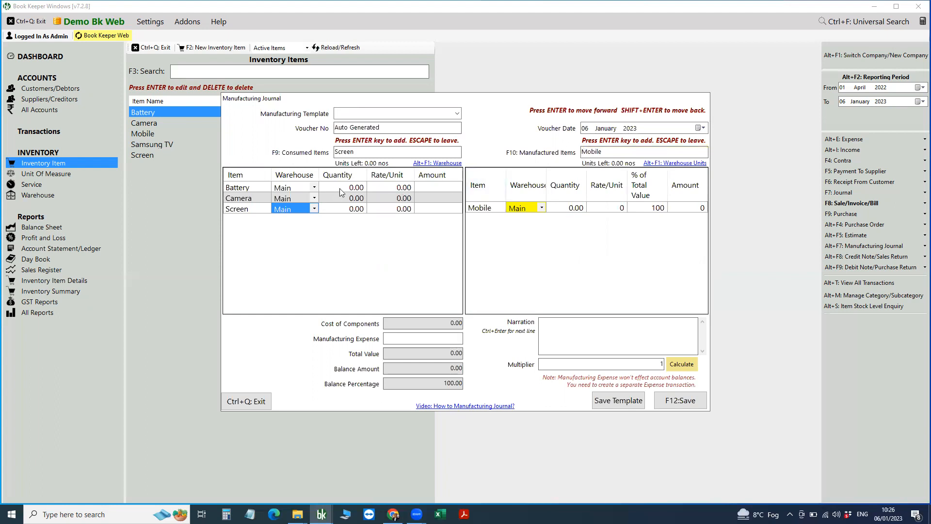
Give Battery, Camera and Screen quantity 1 each at rates 2000, 3000 and 1000.
click(339, 188)
text(1)
key(Return)
text(1)
key(Return)
text(1)
click(397, 188)
click(396, 188)
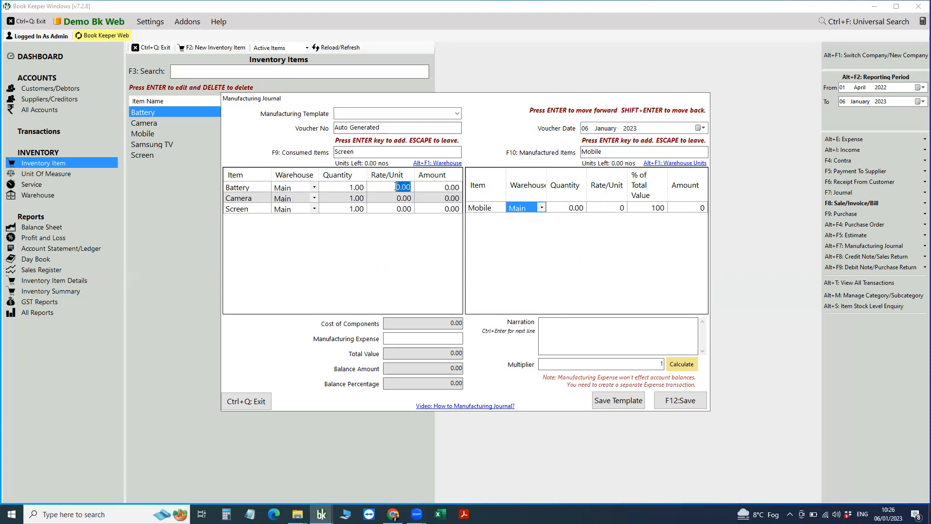
text(2000)
key(Return)
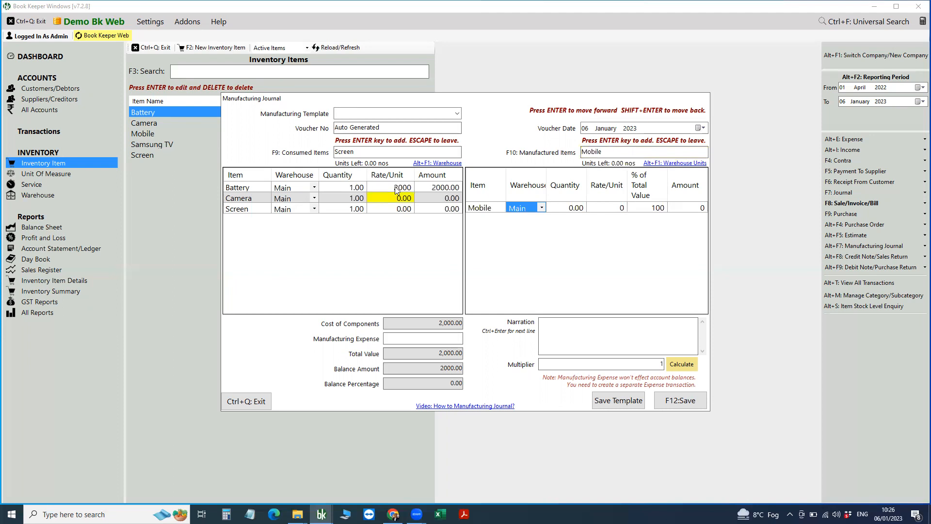
text(3000)
key(Return)
text(1000)
key(Return)
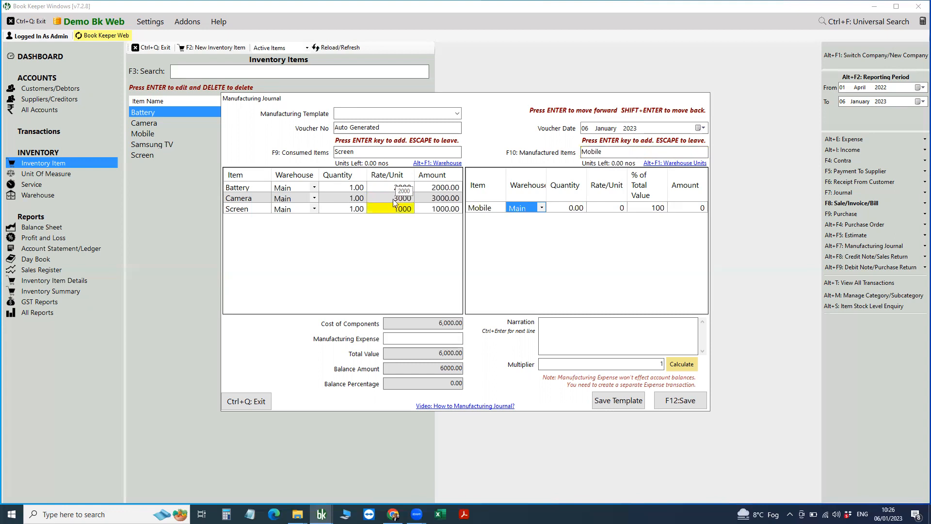
Enter a 2000 manufacturing expense and an output quantity of 1 Mobile.
click(421, 340)
text(2000)
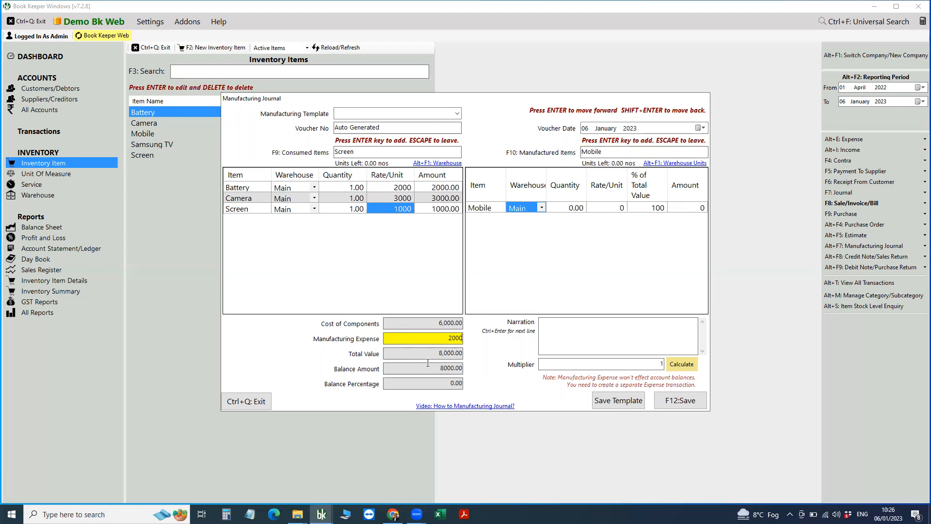
click(573, 208)
text(1)
key(Return)
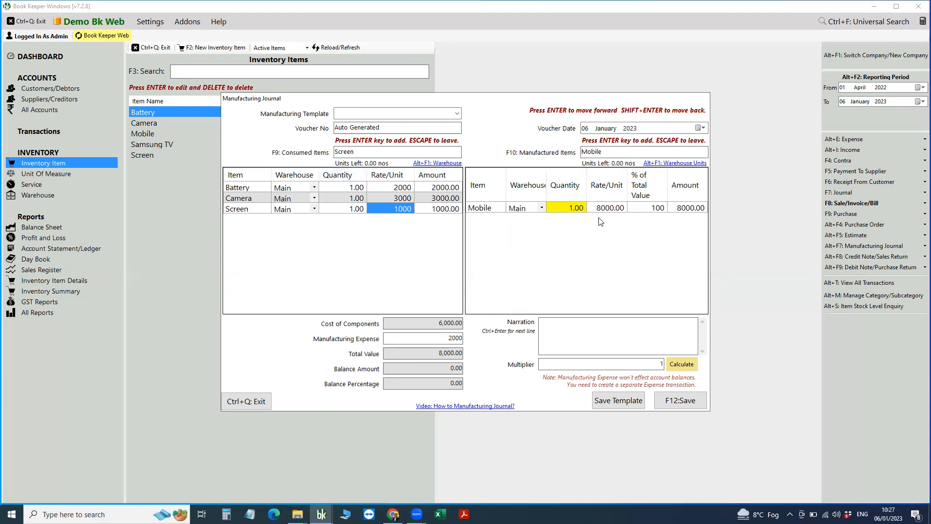
Save the journal setup as a template named 'Mobile' and dismiss the success message.
click(626, 403)
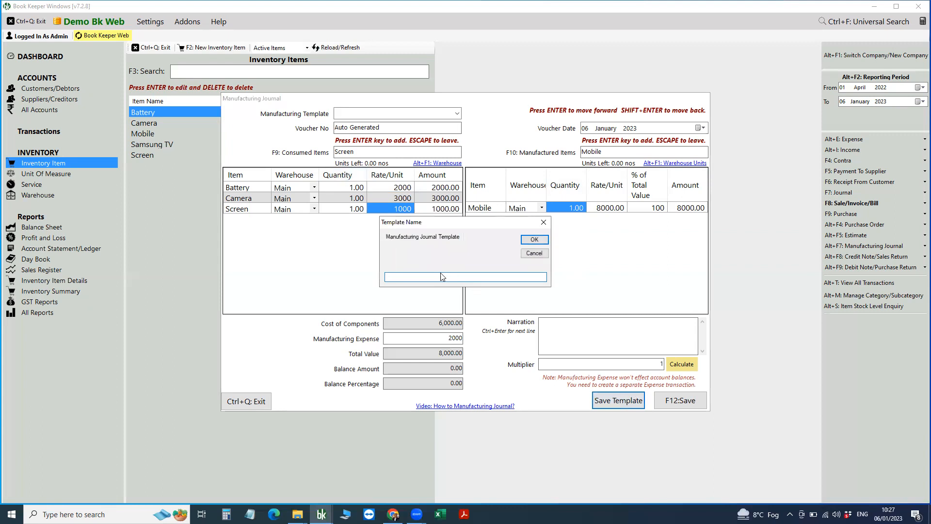
text(Mobile)
click(534, 239)
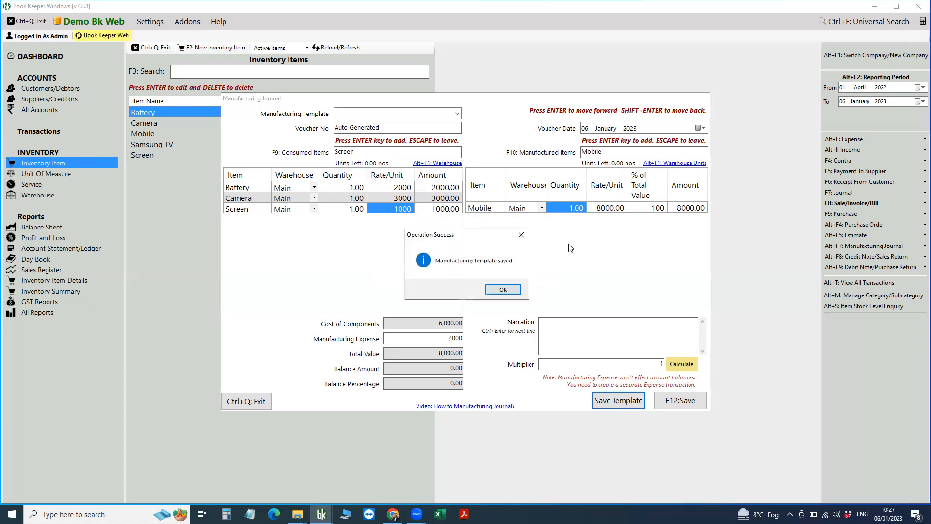
key(Return)
Start a new manufacturing journal from the Mobile template and apply a multiplier of 50.
click(837, 246)
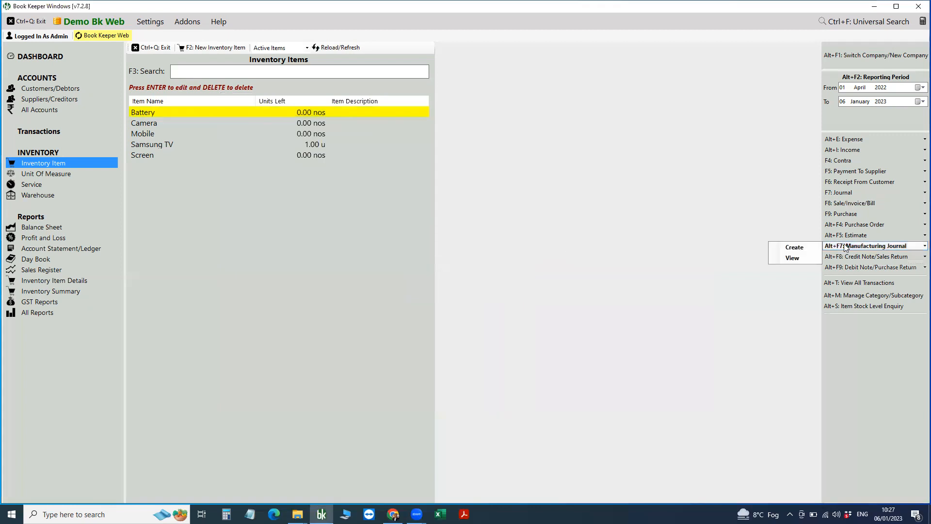
click(796, 246)
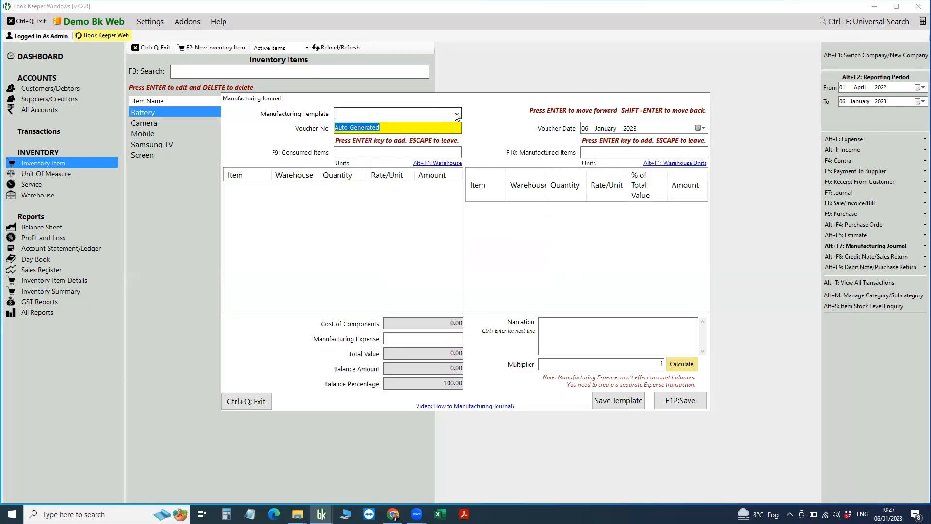
click(457, 114)
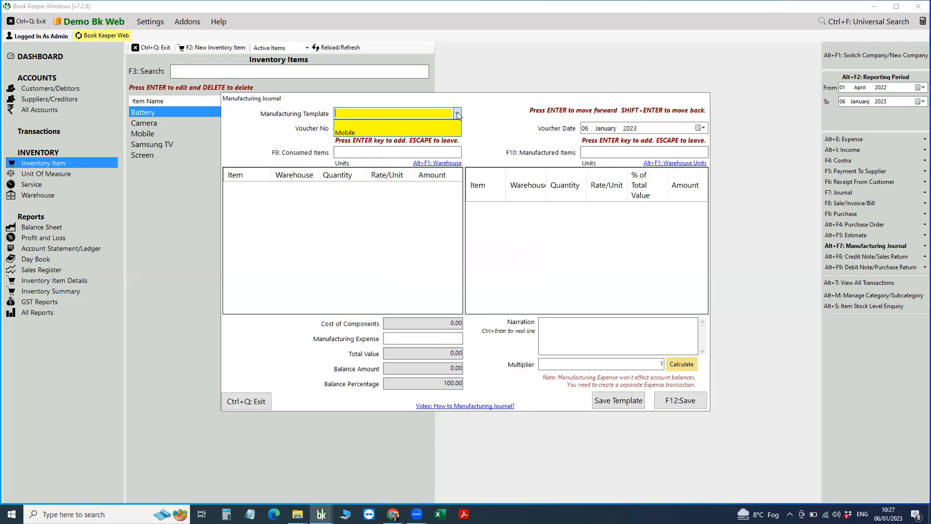
click(371, 132)
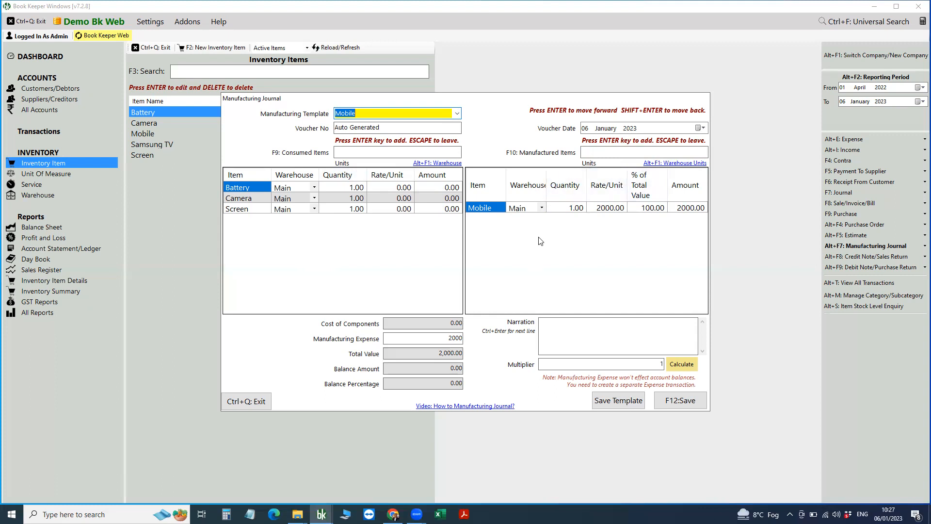
click(620, 364)
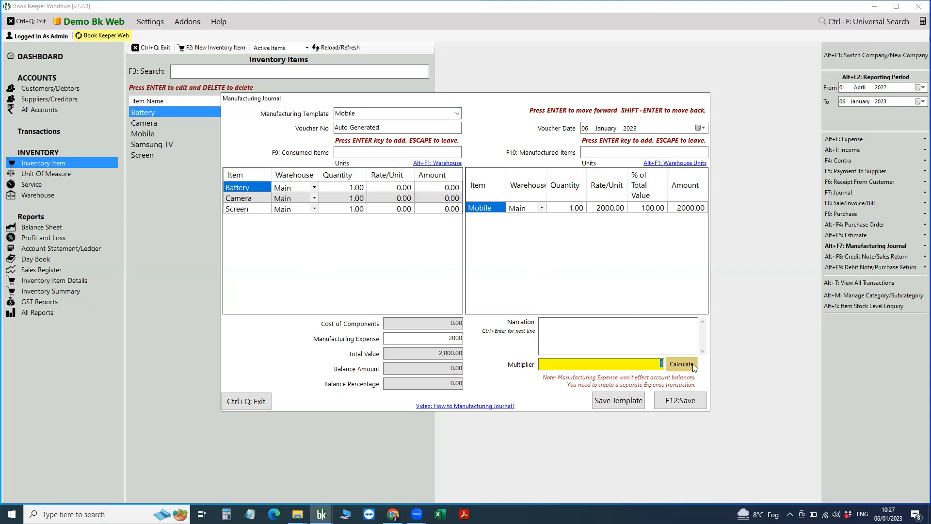
text(50)
click(688, 366)
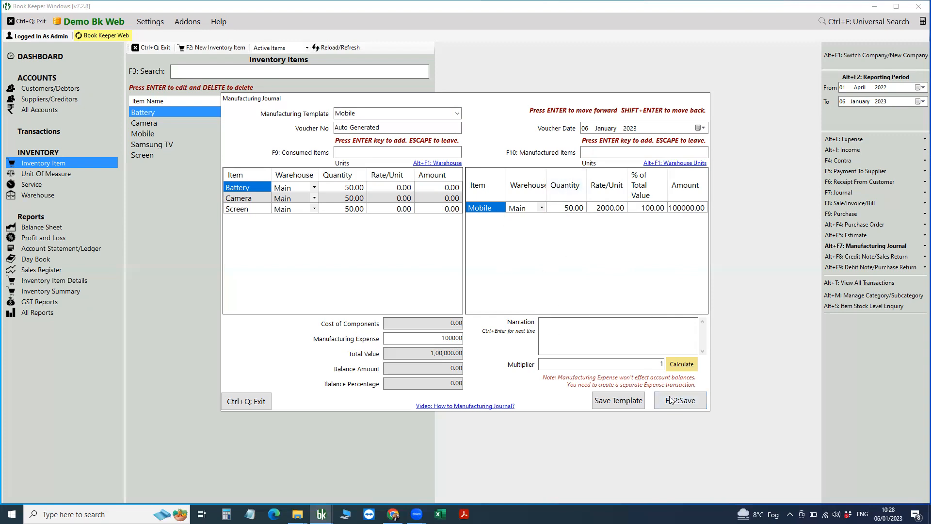
Save the 50-Mobile manufacturing voucher and dismiss the Voucher Created message.
click(685, 405)
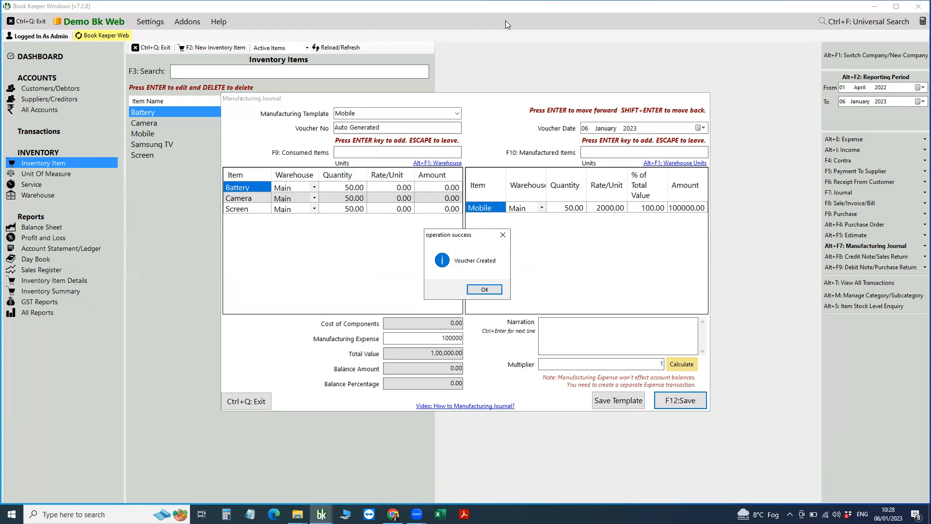
key(Return)
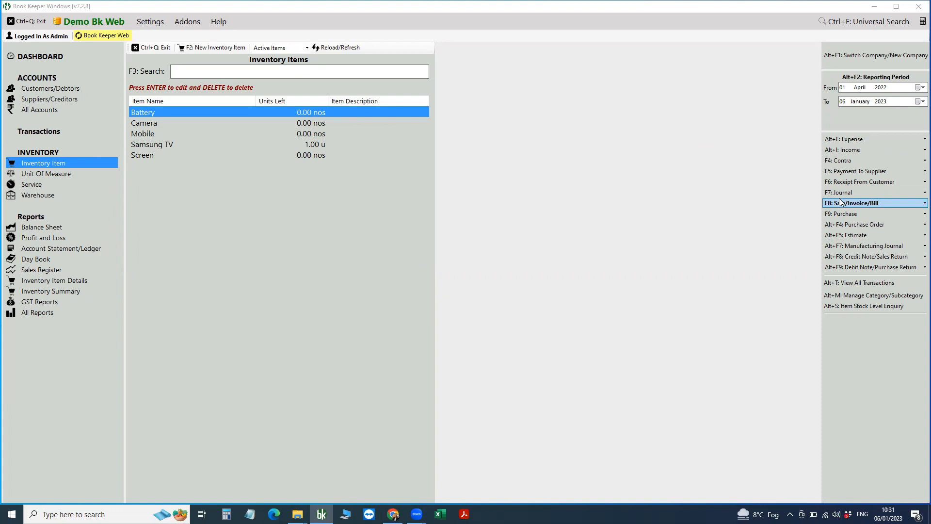
click(840, 202)
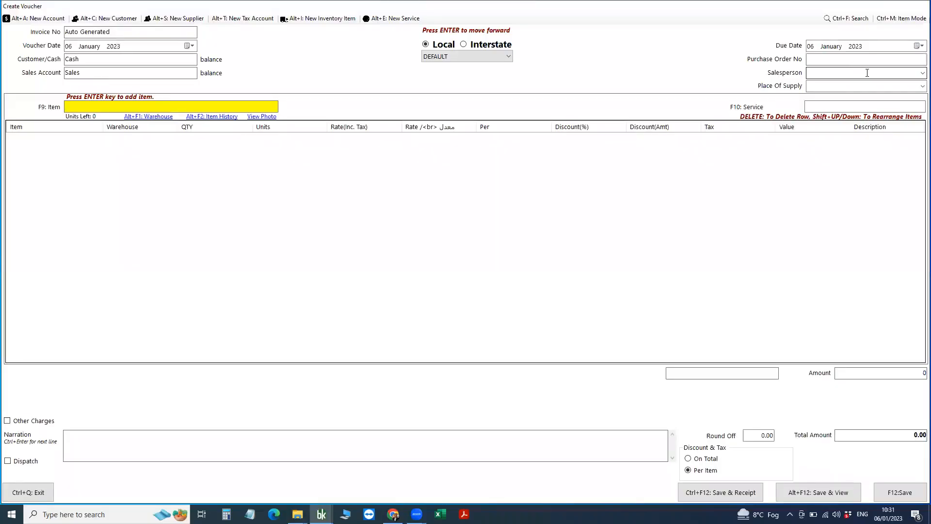
click(921, 73)
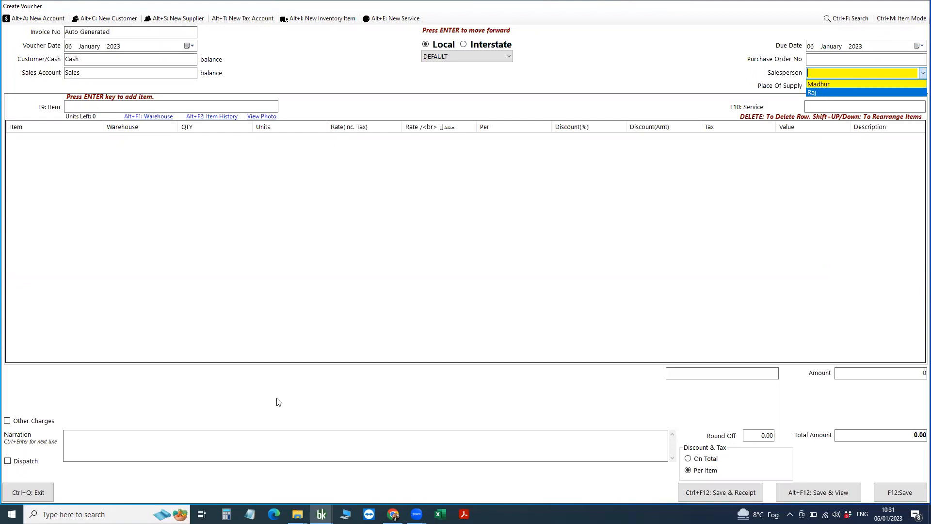
click(24, 500)
click(24, 499)
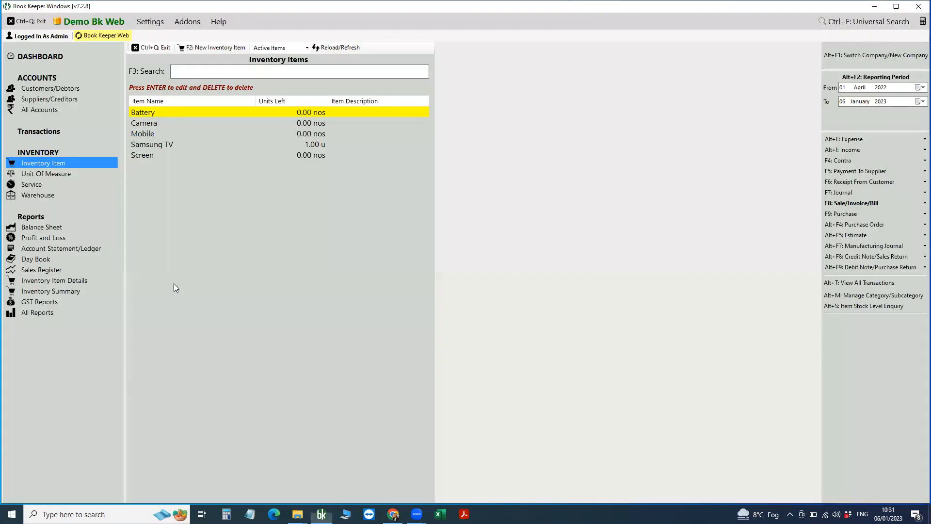
In Transactions Settings' Misc. tab, uncheck the second salesperson and the Mobile template, then save.
click(147, 22)
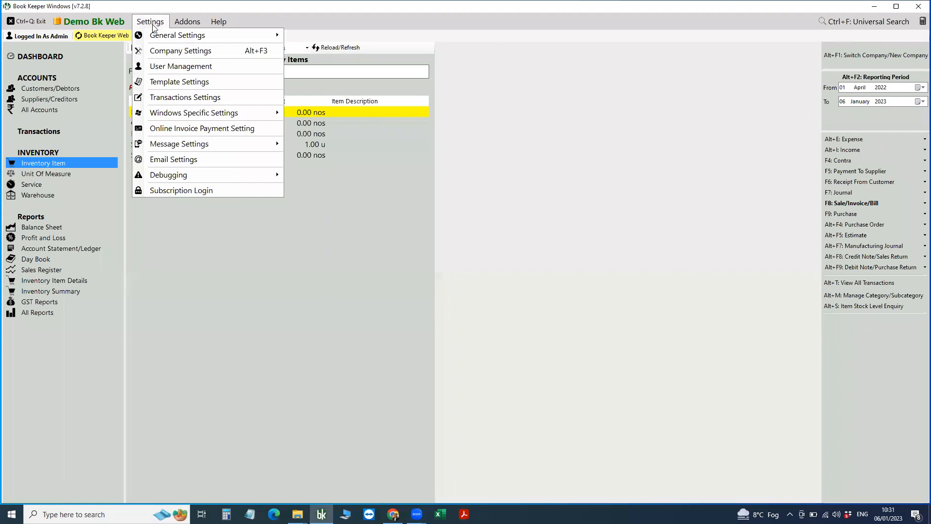
click(171, 99)
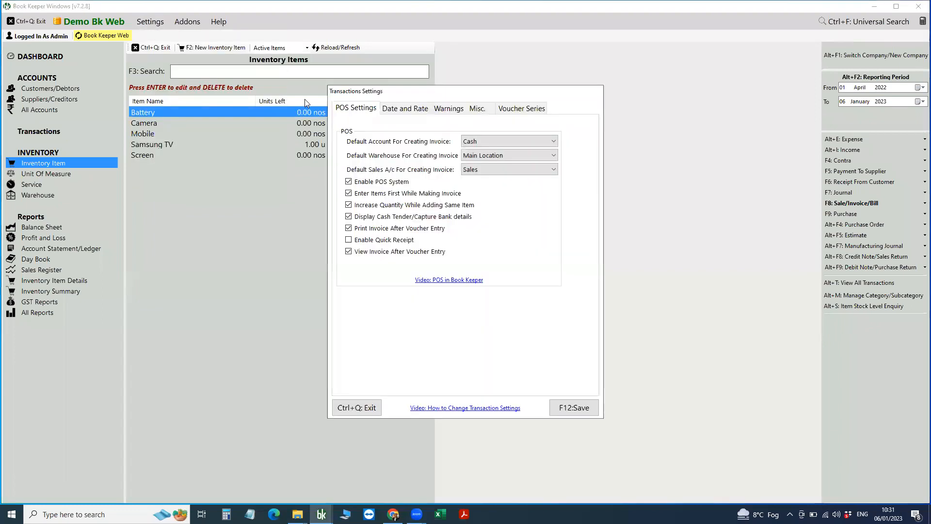
click(486, 110)
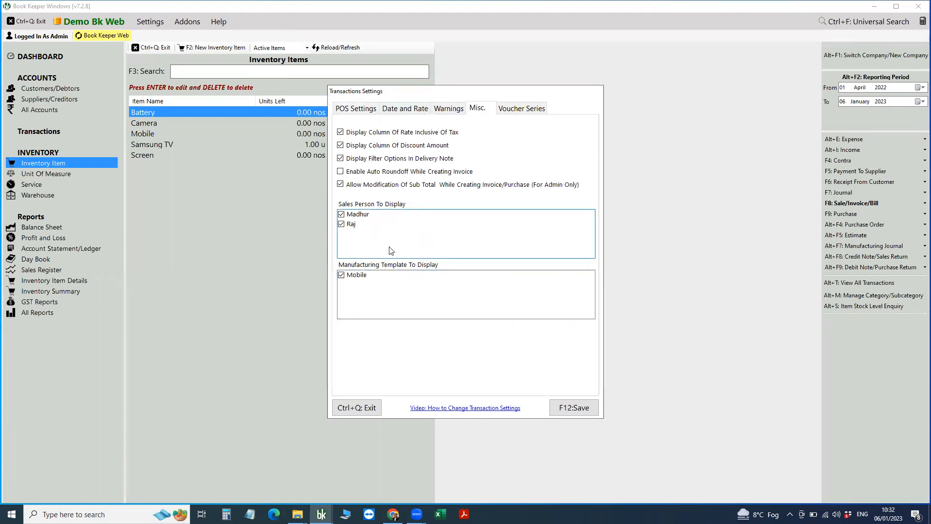
click(340, 224)
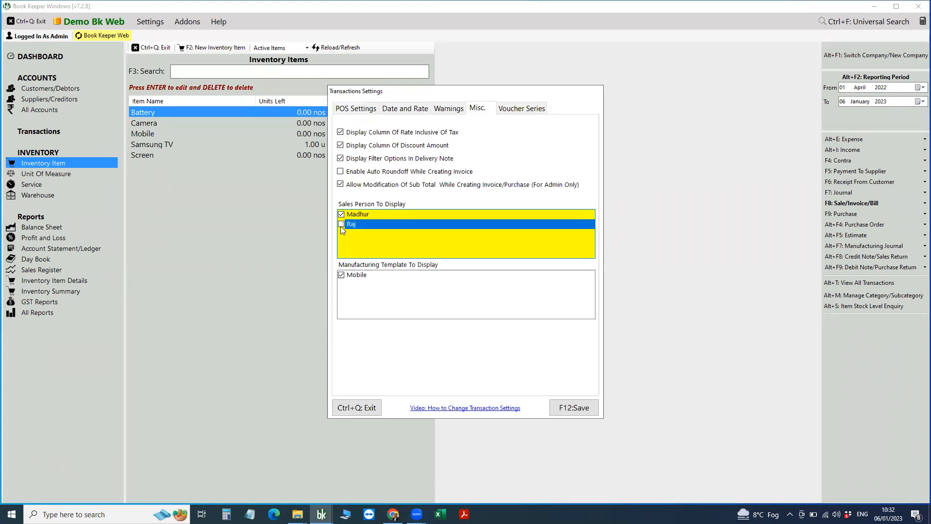
click(341, 275)
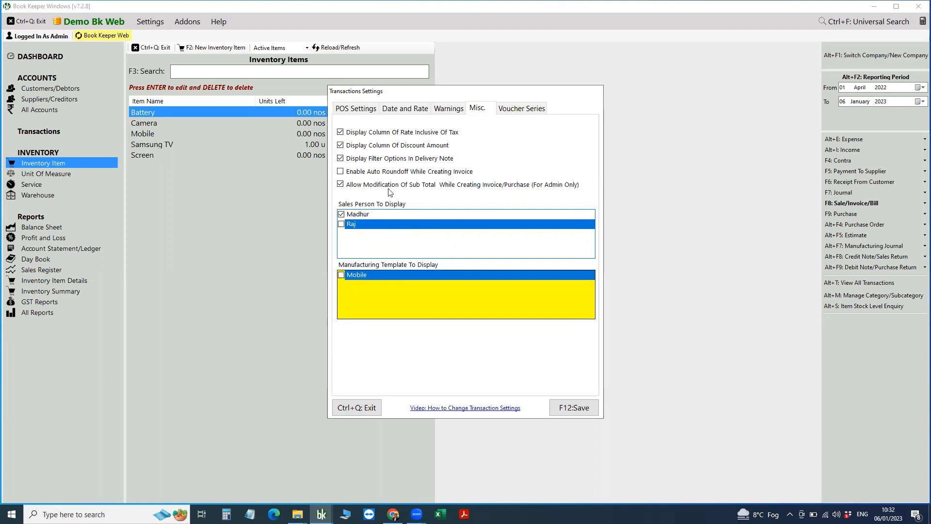
click(584, 412)
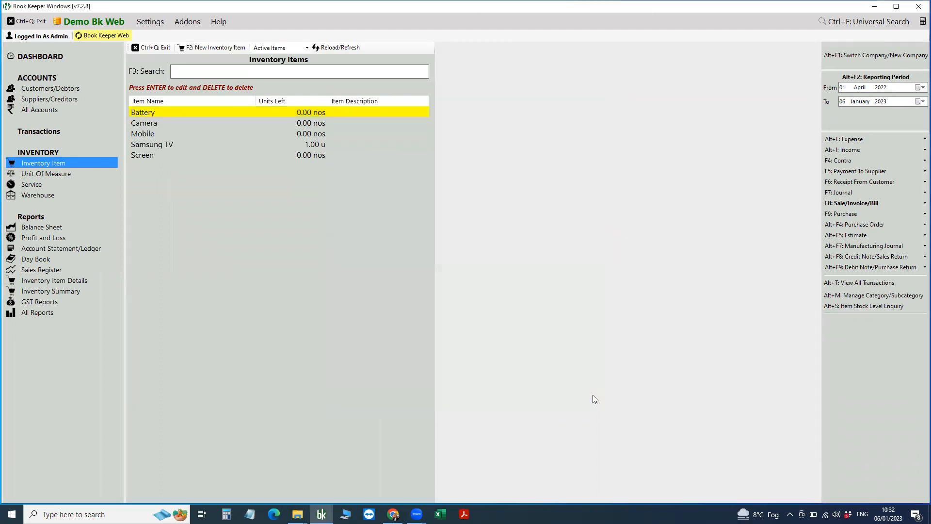
click(830, 204)
click(804, 206)
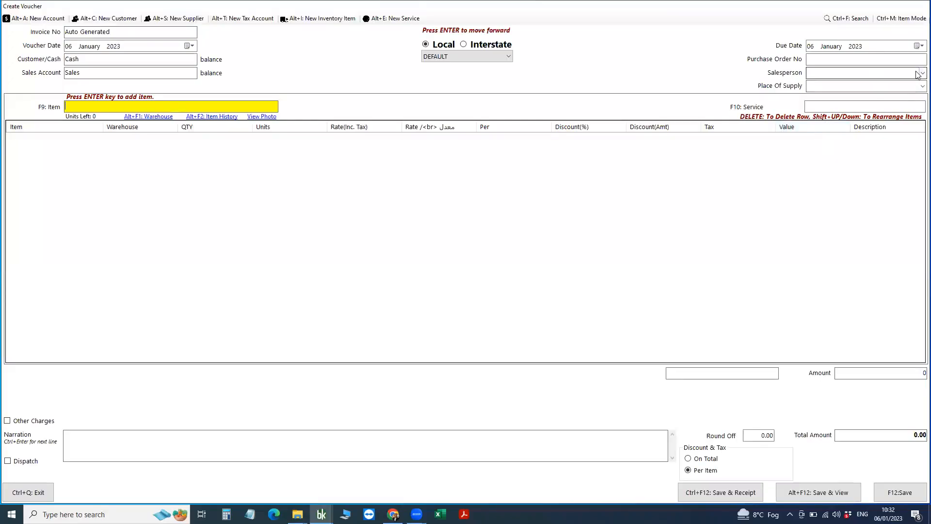
click(918, 74)
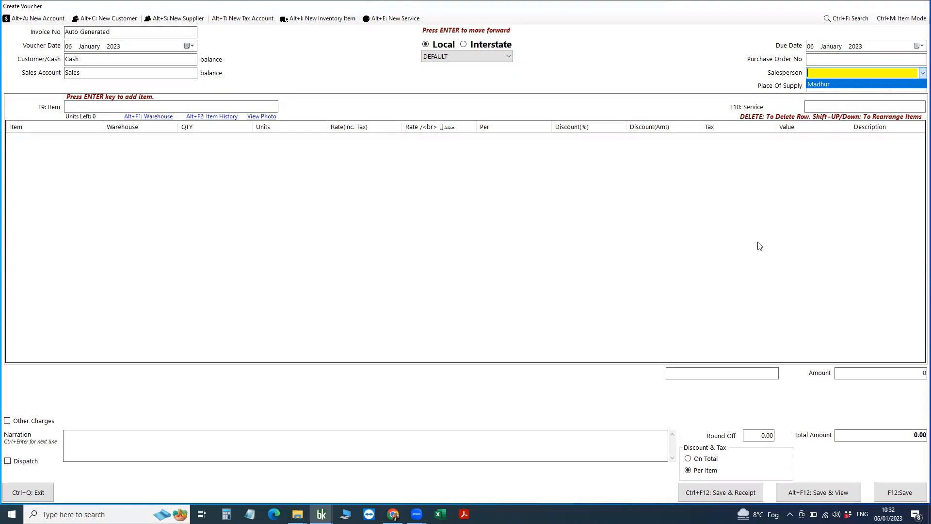
click(68, 484)
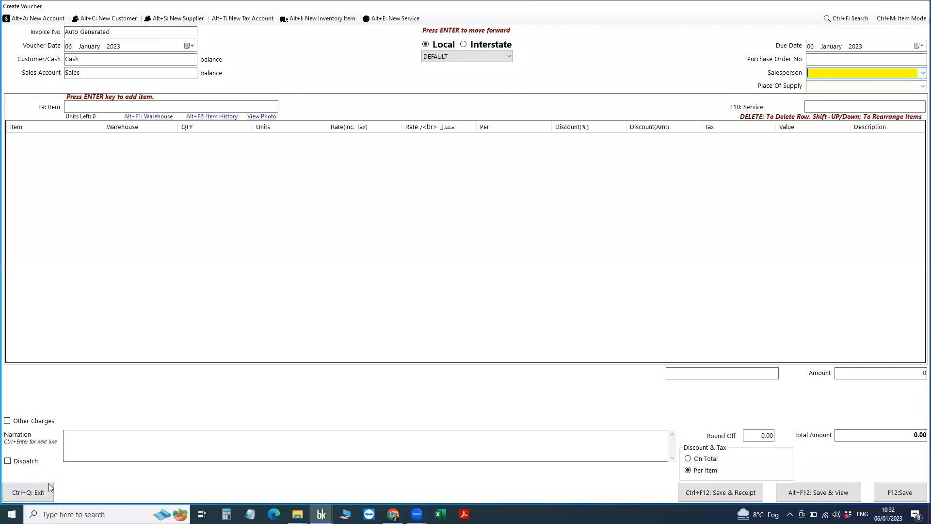
click(48, 487)
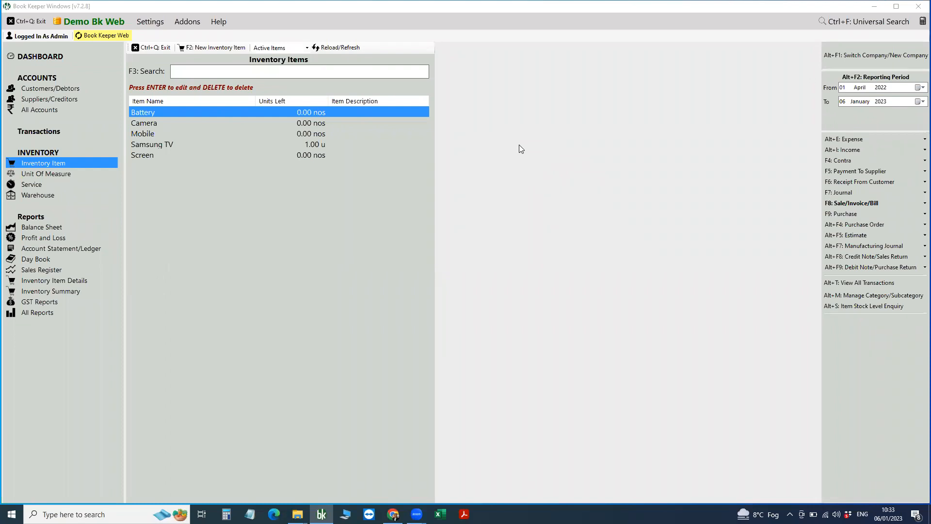
click(259, 6)
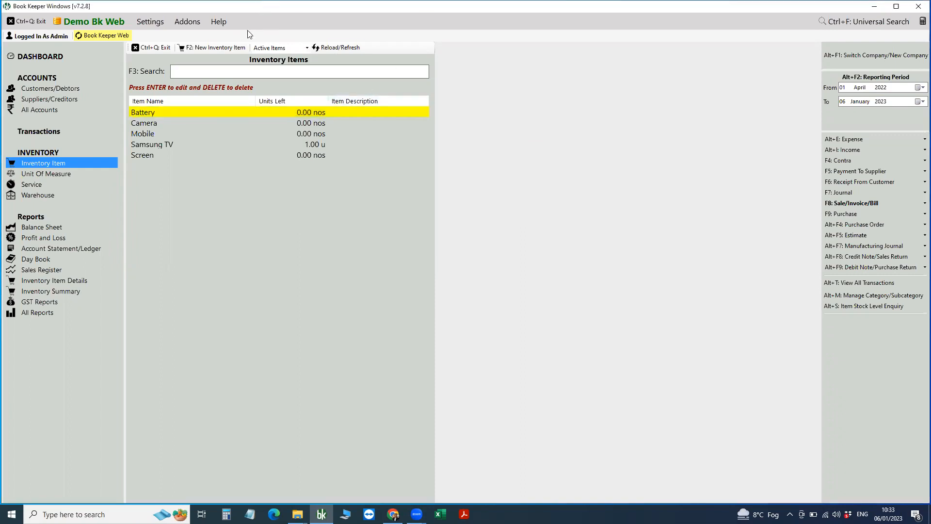
click(221, 23)
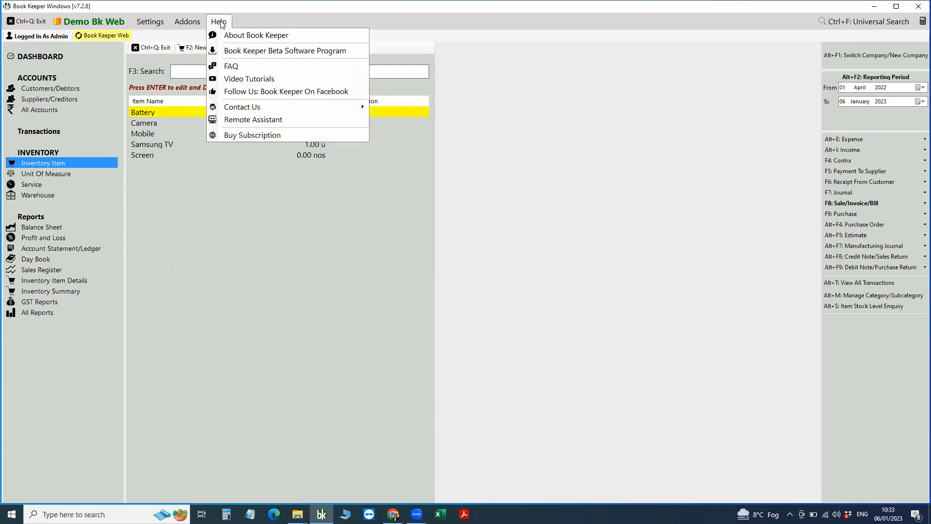
click(245, 36)
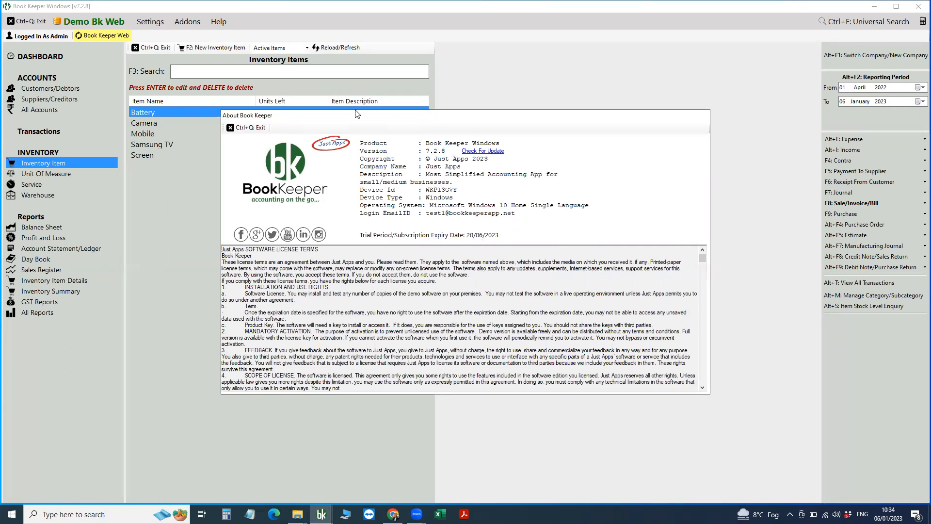
click(623, 43)
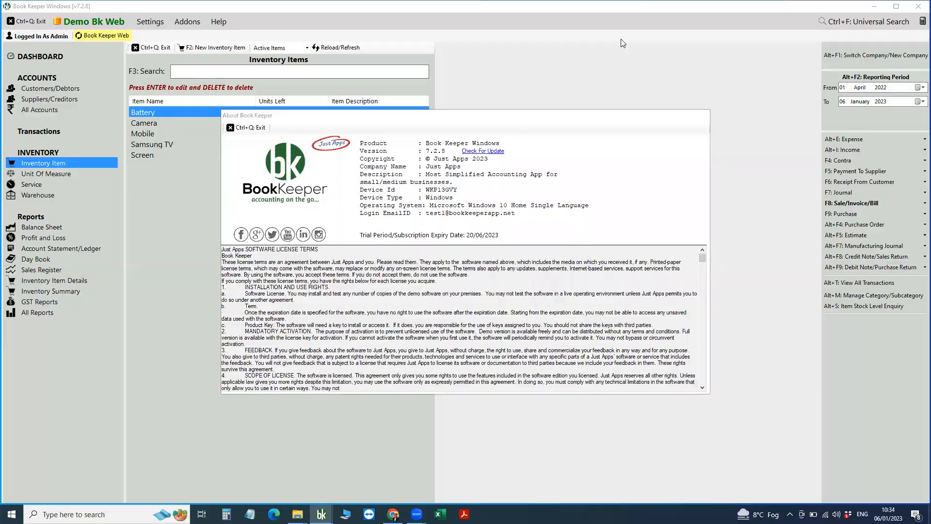
key(ctrl+q)
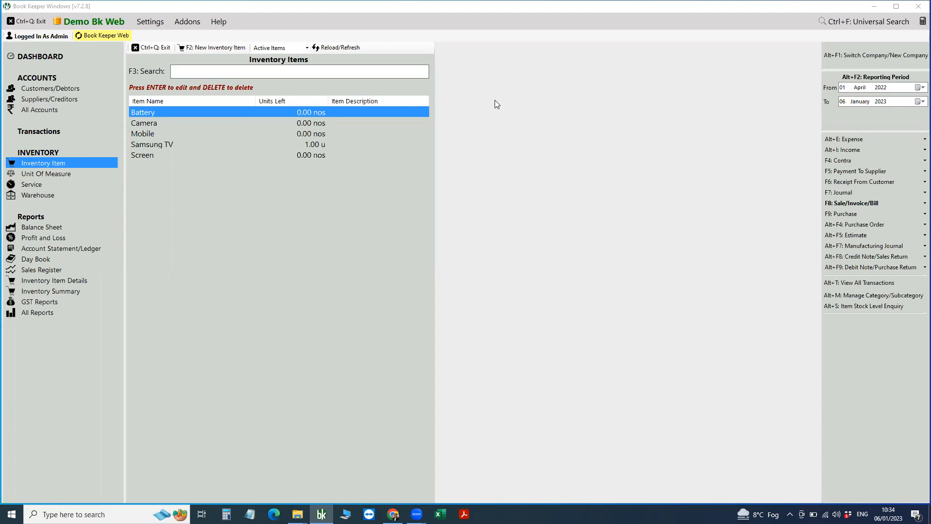
Show the Help menu's Contact Us options for reaching Book Keeper support.
click(253, 9)
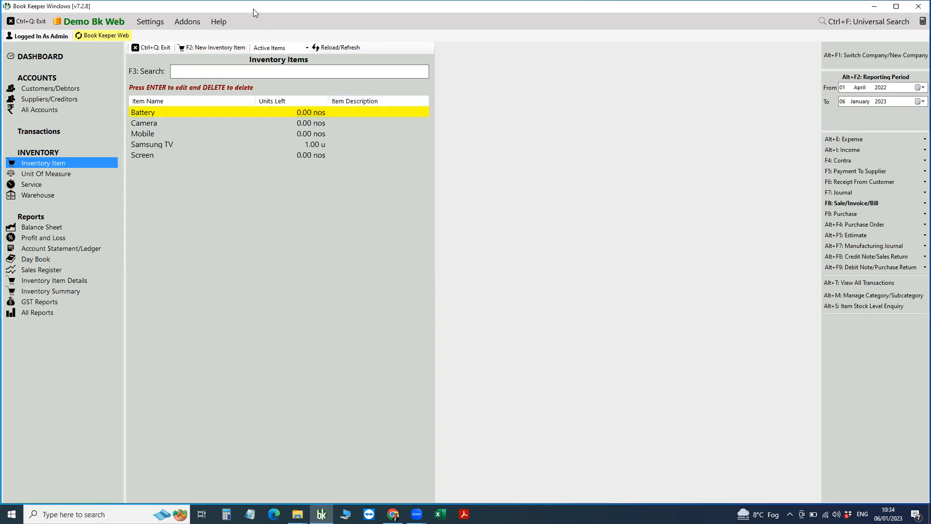
click(221, 22)
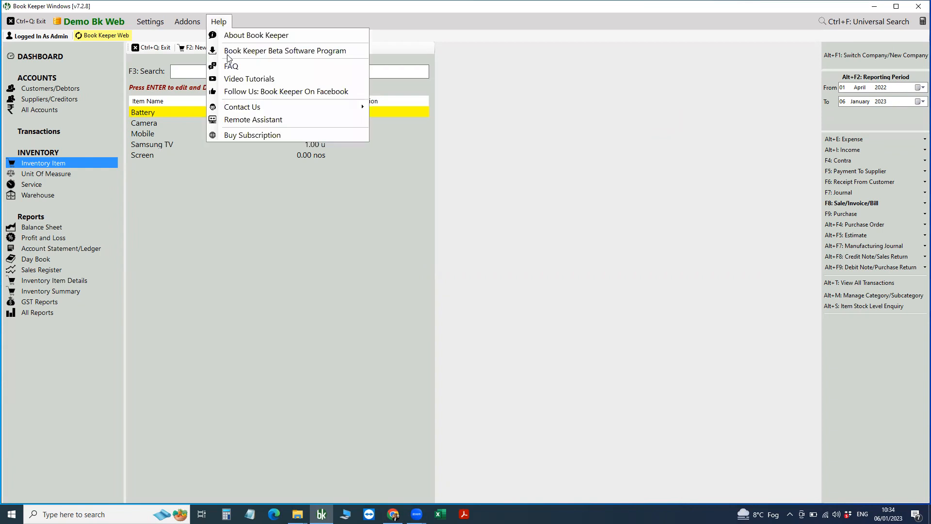
mouse_move(285, 107)
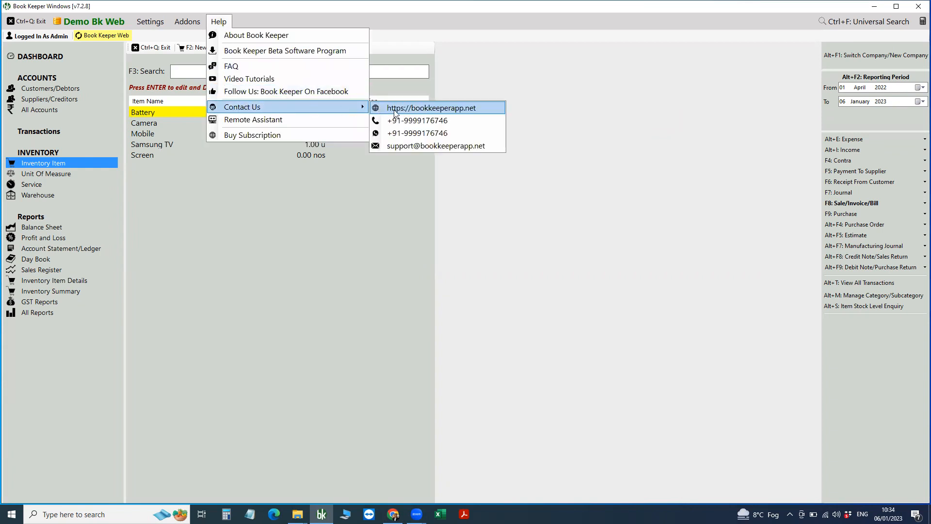